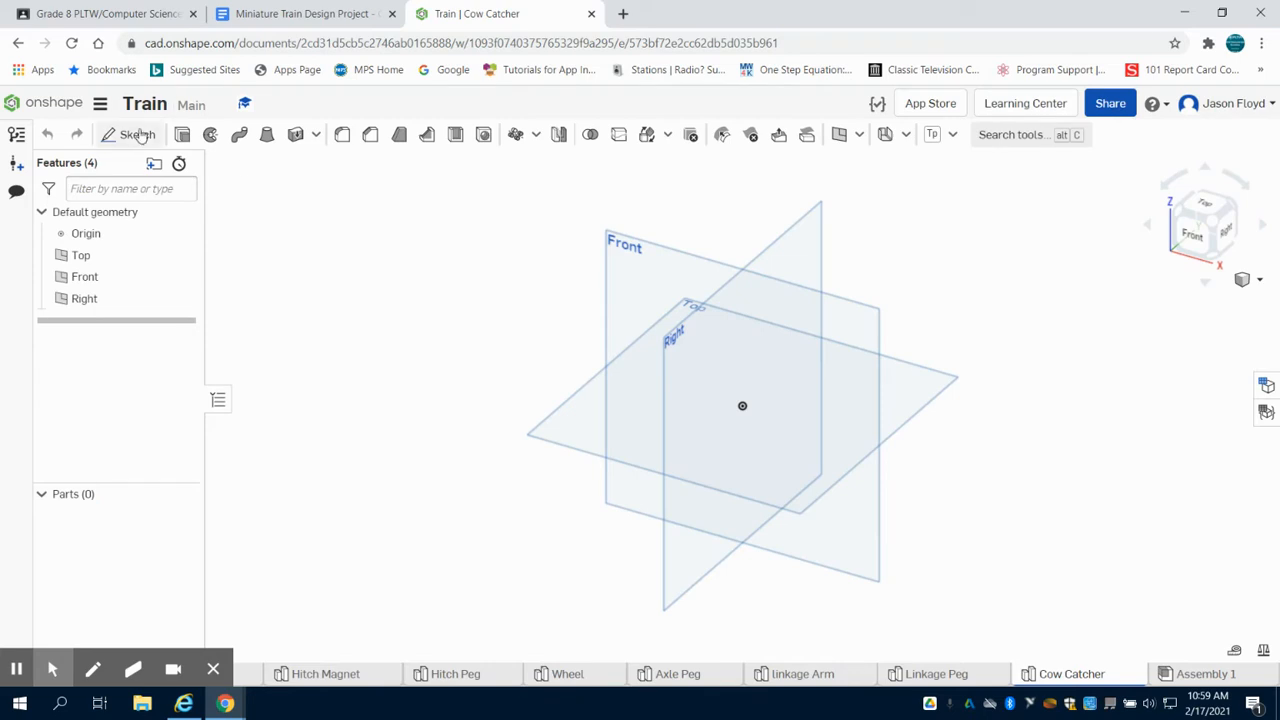
# Step: Start a sketch on the Top plane and draw a 1.8 in horizontal line through the origin
pyautogui.click(594, 411)
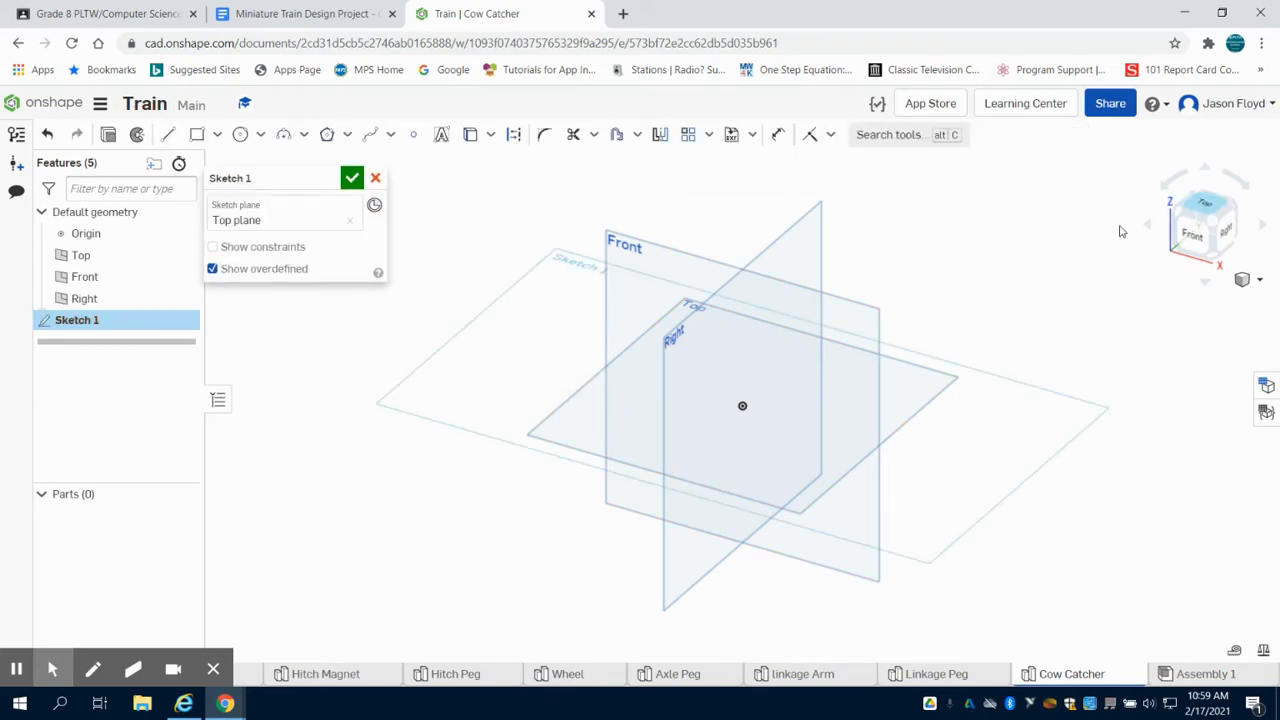
pyautogui.click(1203, 205)
pyautogui.click(168, 134)
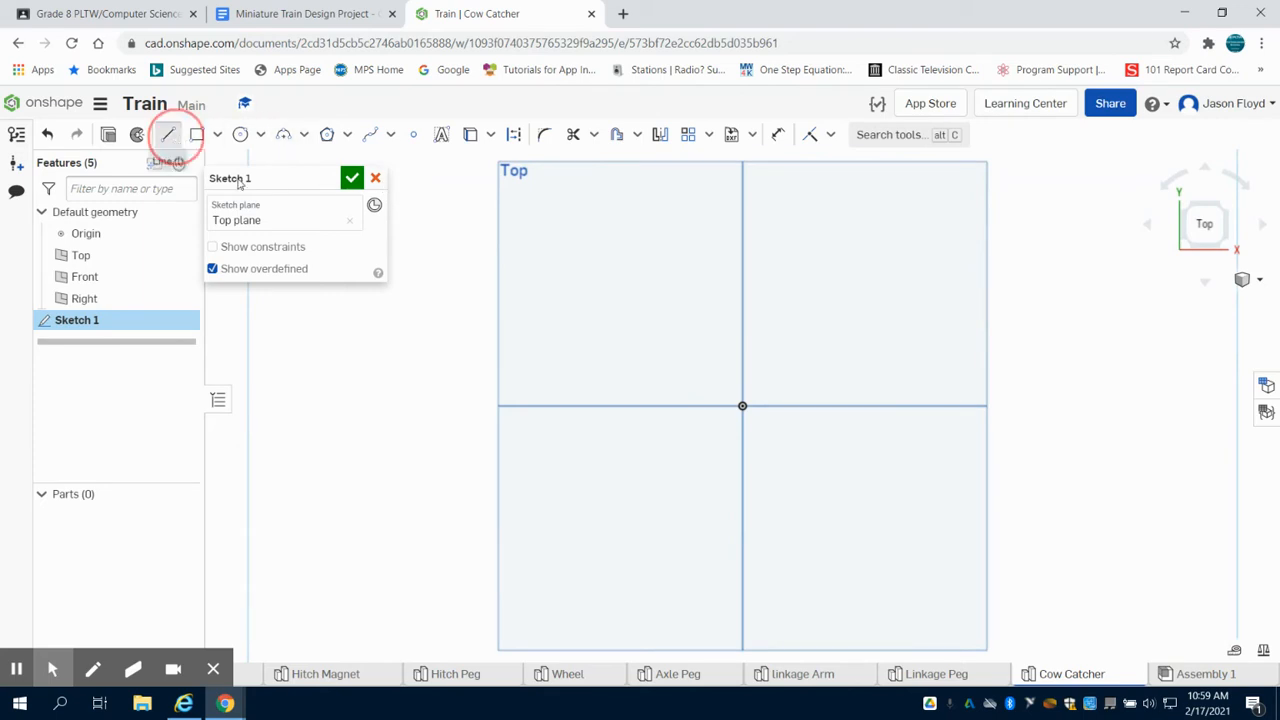
pyautogui.click(619, 408)
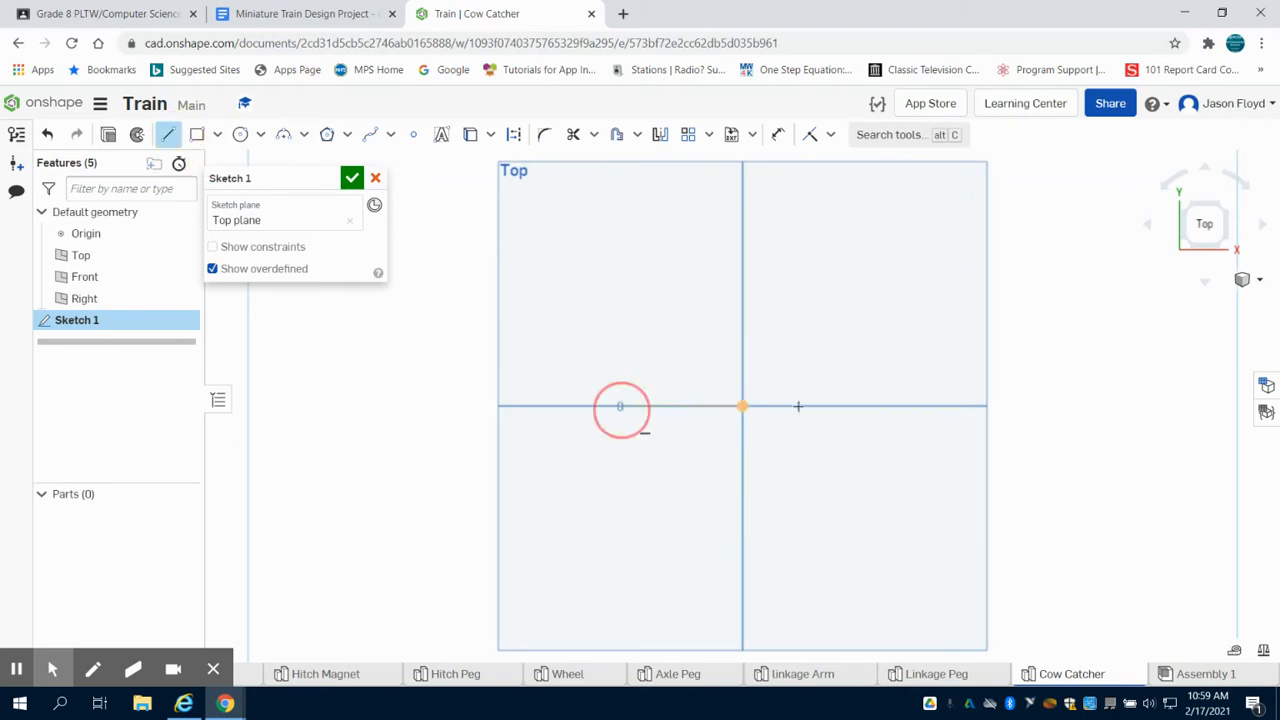
pyautogui.click(928, 406)
pyautogui.write('1.8')
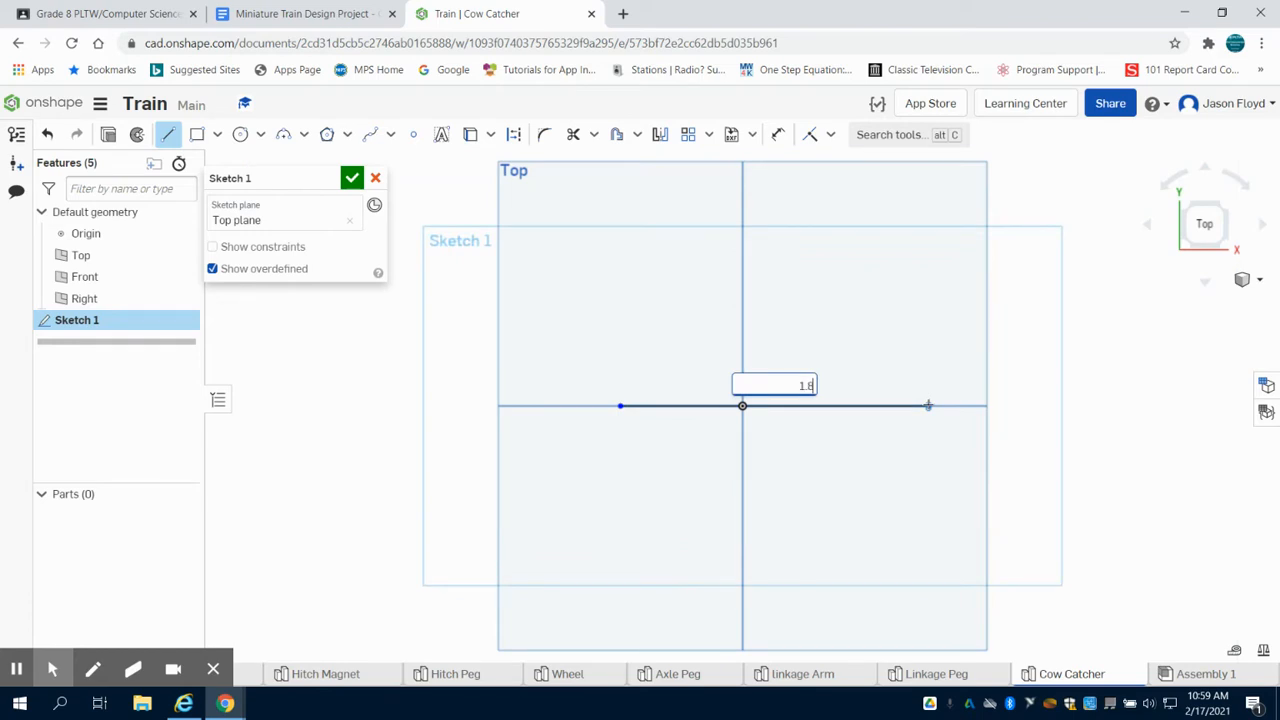
pyautogui.press('Return')
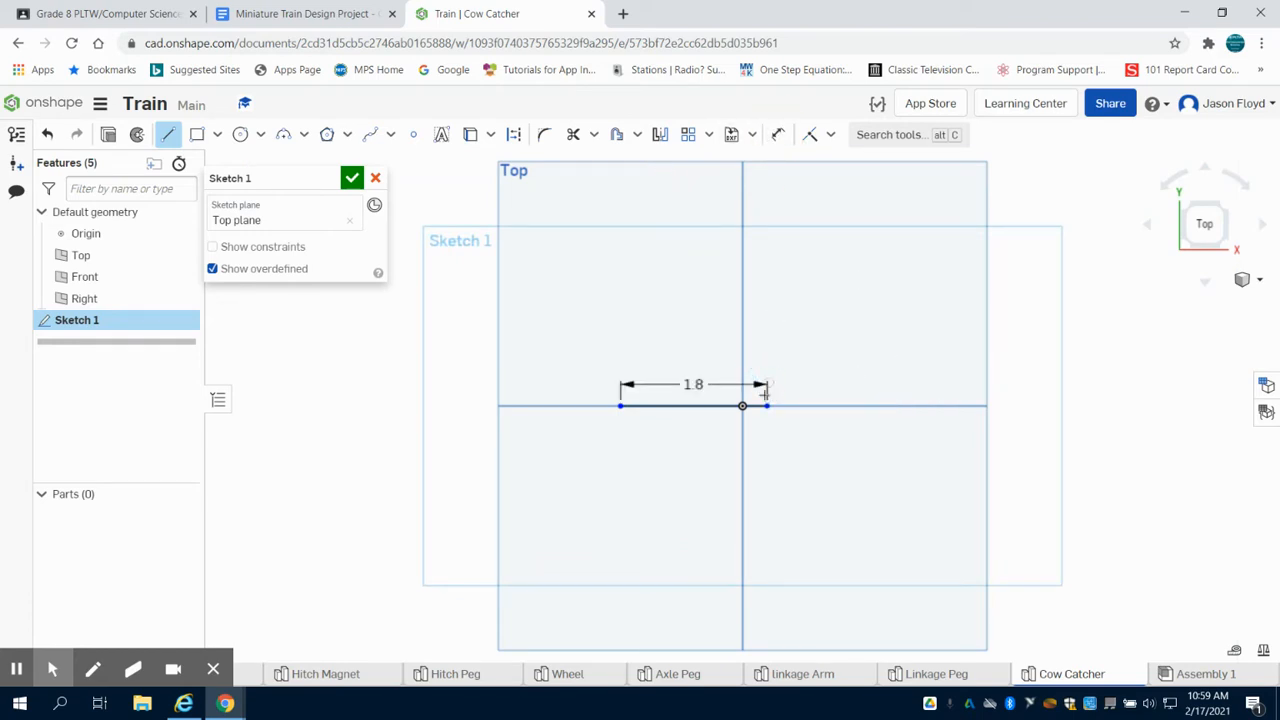
# Step: Dimension the line's right endpoint 0.9 in from the origin to centre the line
pyautogui.press('d')
pyautogui.click(766, 405)
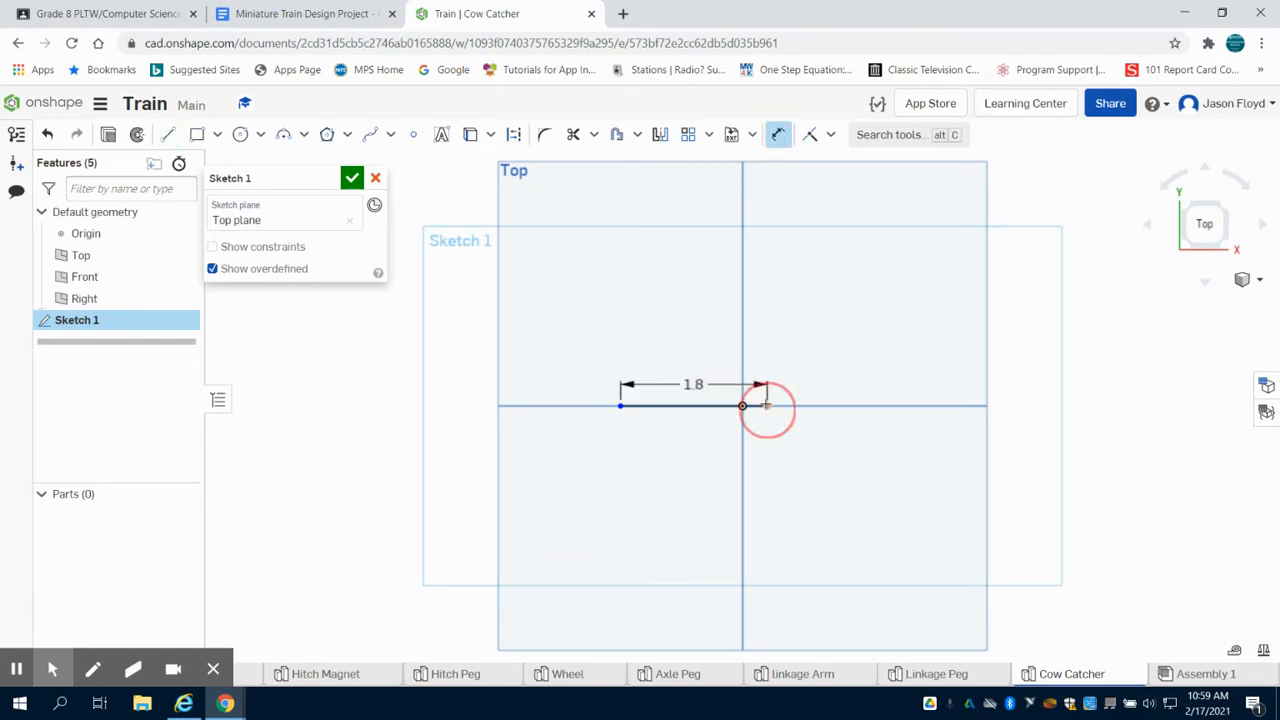
pyautogui.click(739, 356)
pyautogui.click(795, 484)
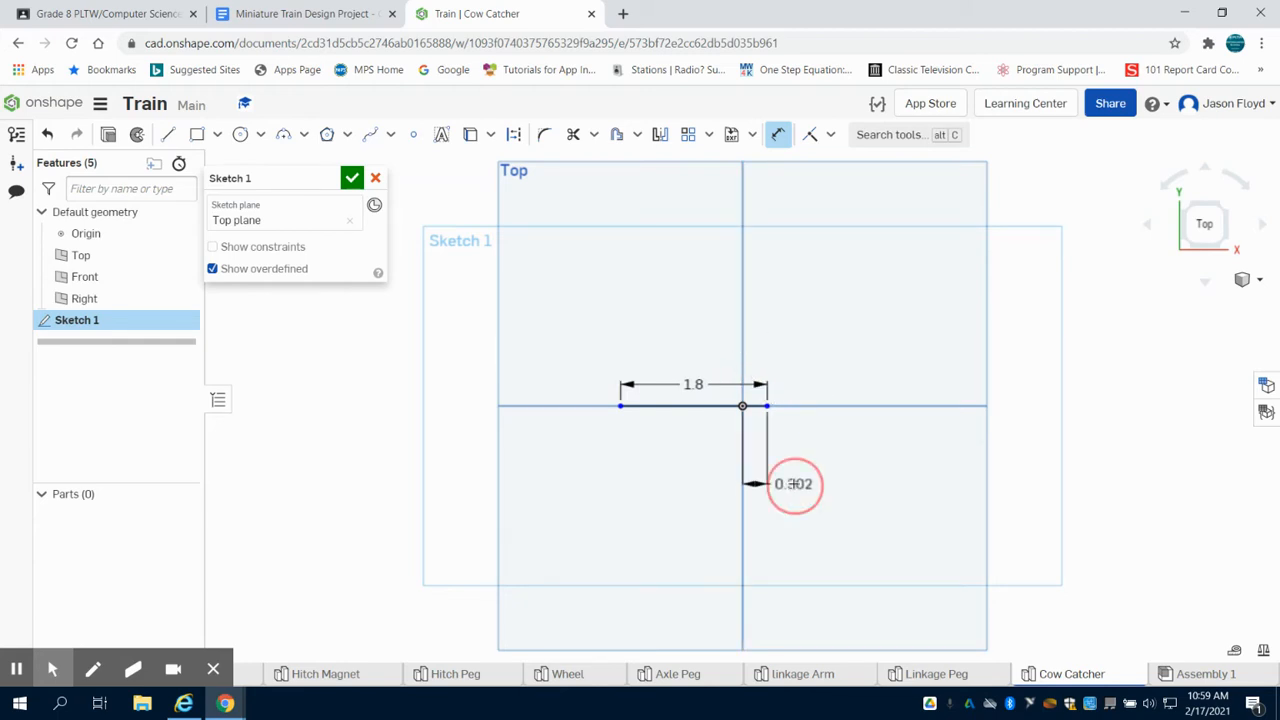
pyautogui.write('.9')
pyautogui.press('Return')
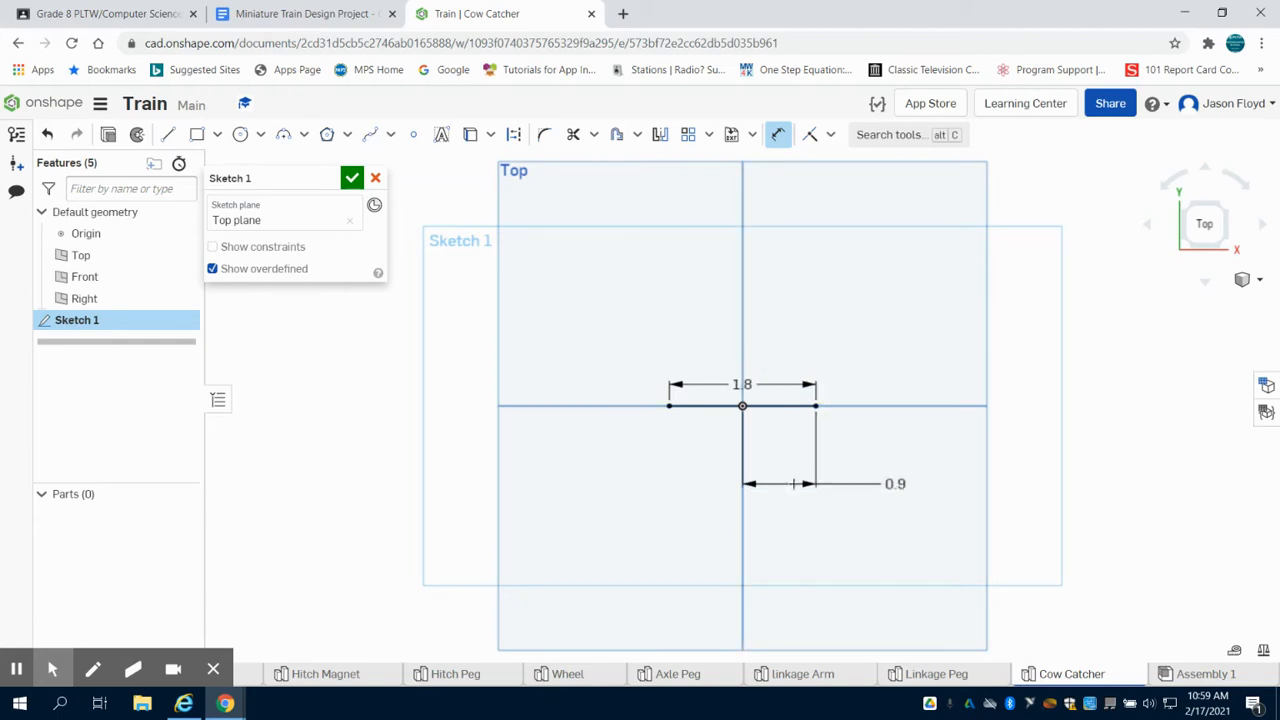
# Step: Draw a 0.25 in vertical line upward from the left endpoint of the 1.8 in base line
pyautogui.click(167, 134)
pyautogui.scroll(3, 612, 431)
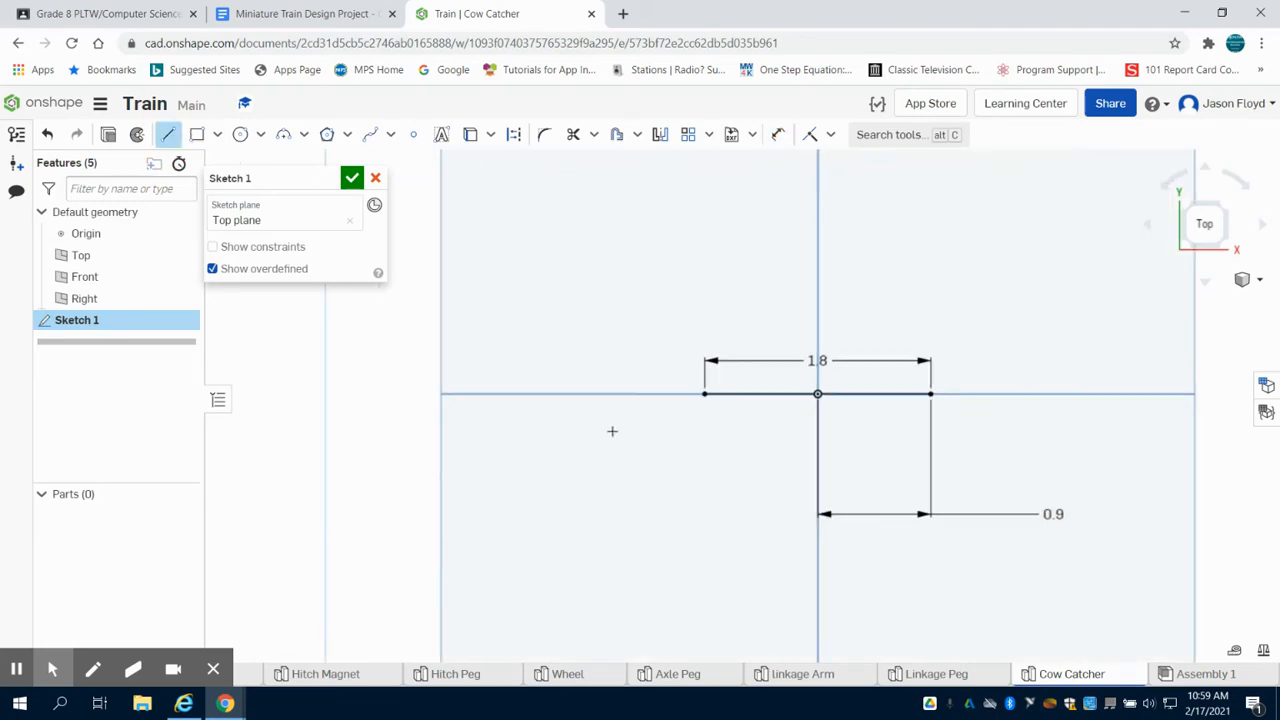
pyautogui.click(705, 393)
pyautogui.click(706, 337)
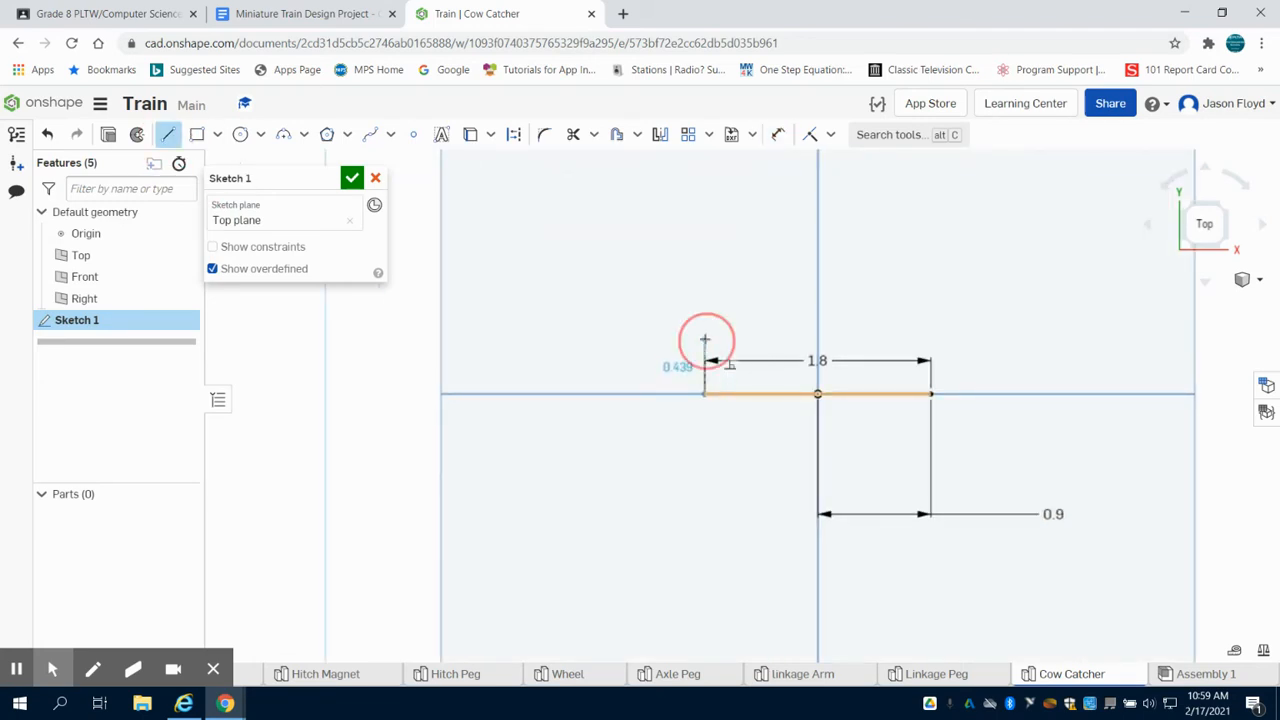
pyautogui.write('5')
pyautogui.press('Return')
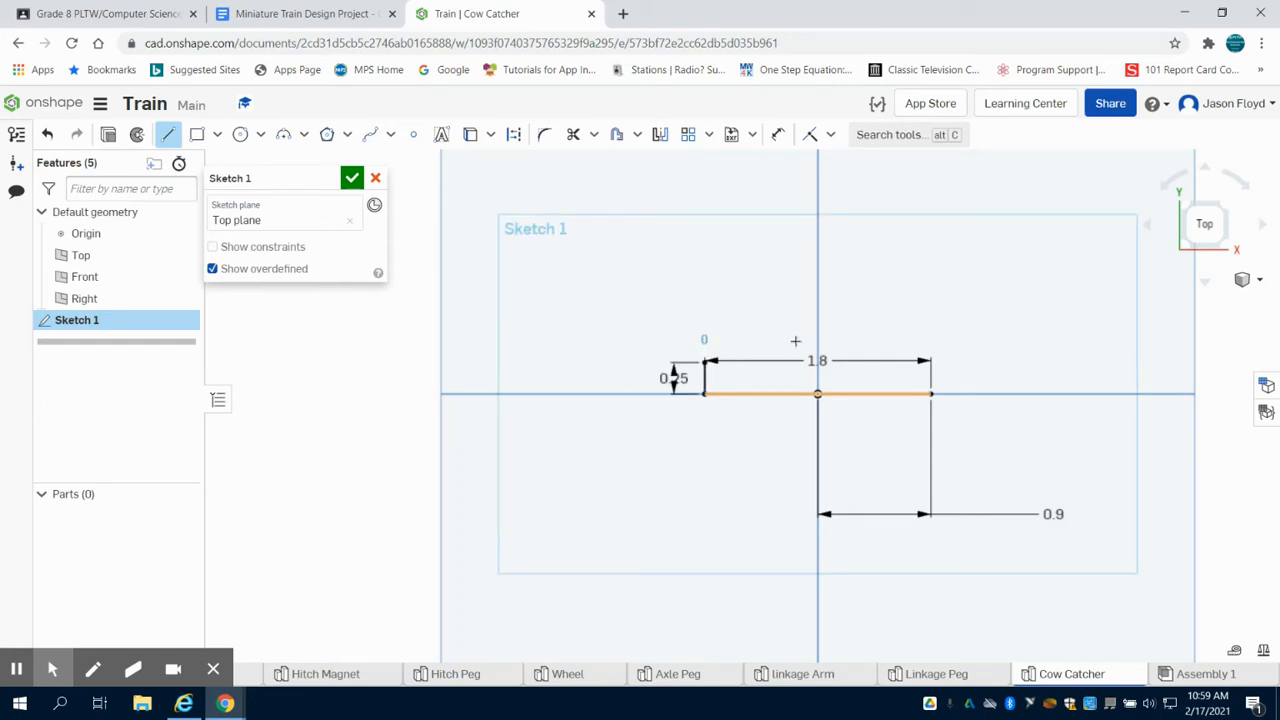
pyautogui.rightClick(909, 338)
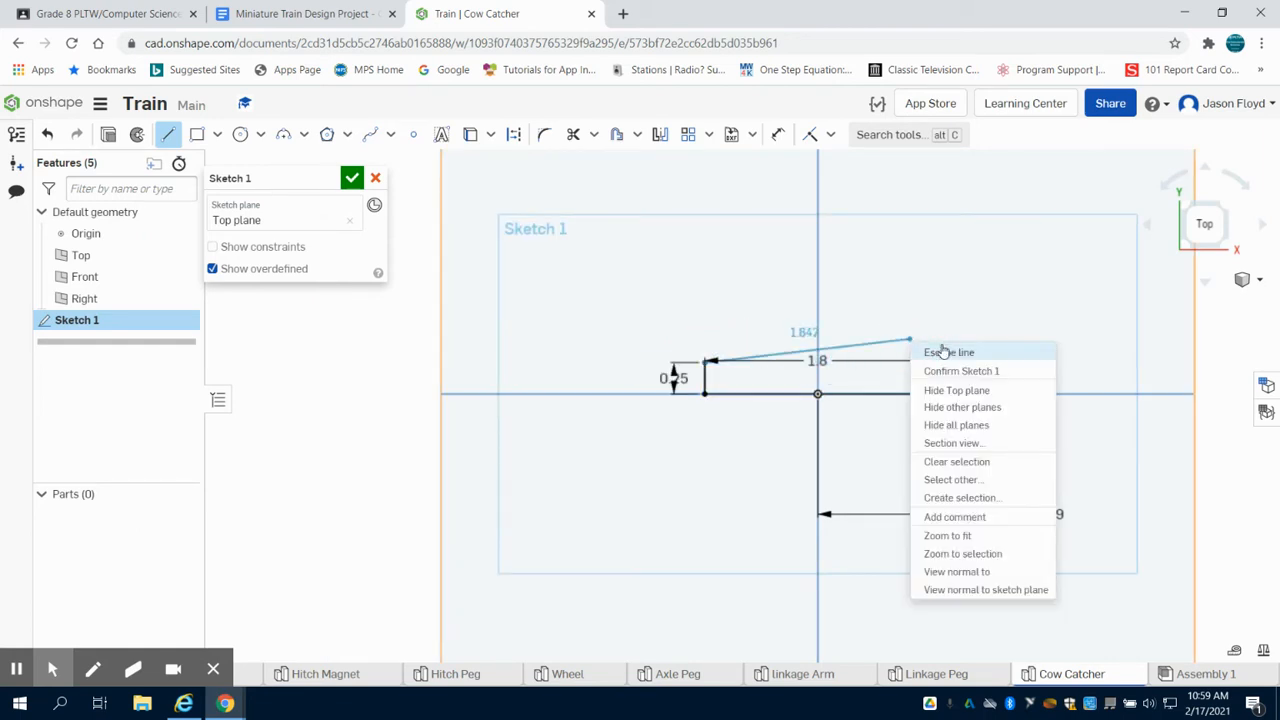
# Step: Try to draw a 0.25 in vertical line upward from the right endpoint of the base line
pyautogui.click(168, 134)
pyautogui.click(170, 134)
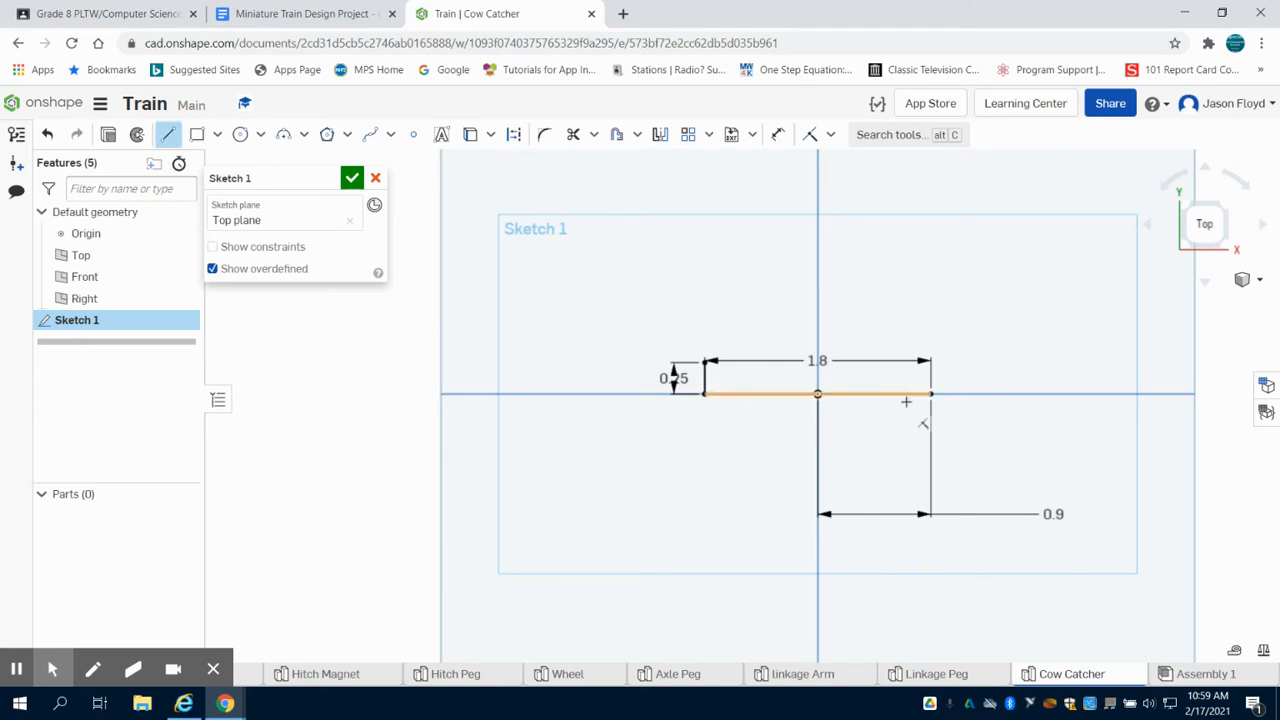
pyautogui.moveTo(930, 394); pyautogui.dragTo(929, 345)
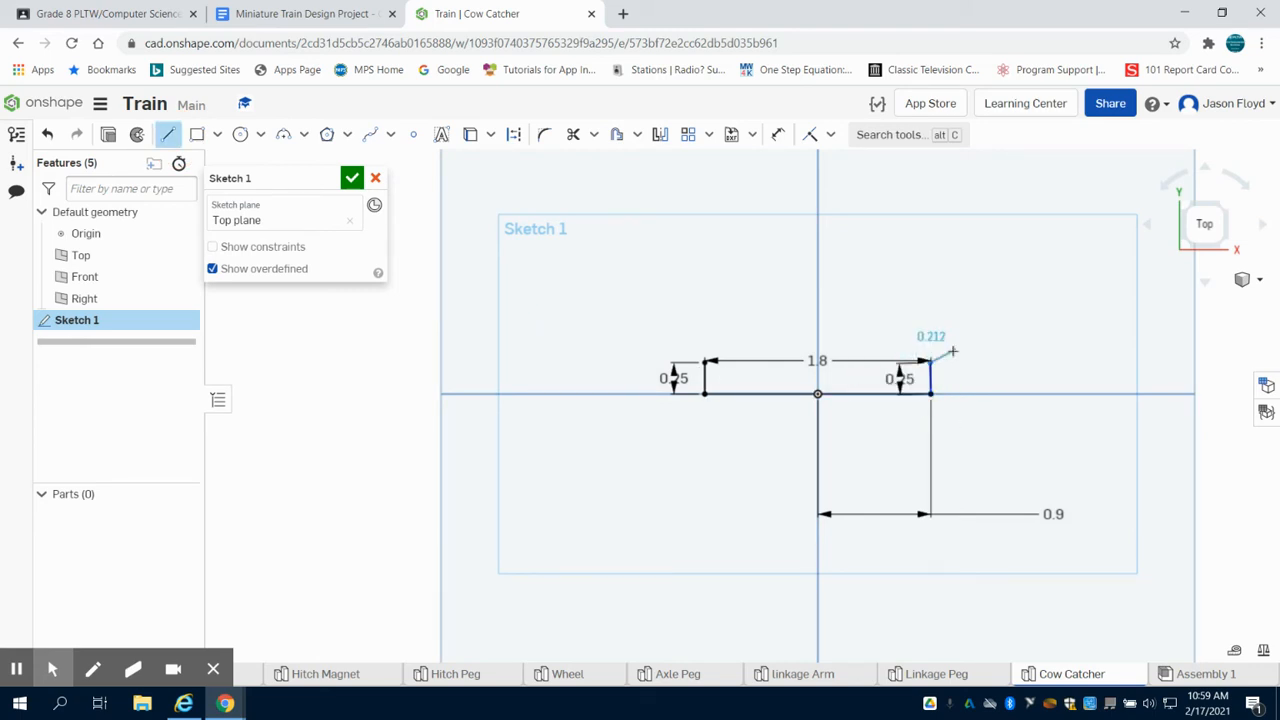
pyautogui.scroll(3, 952, 351)
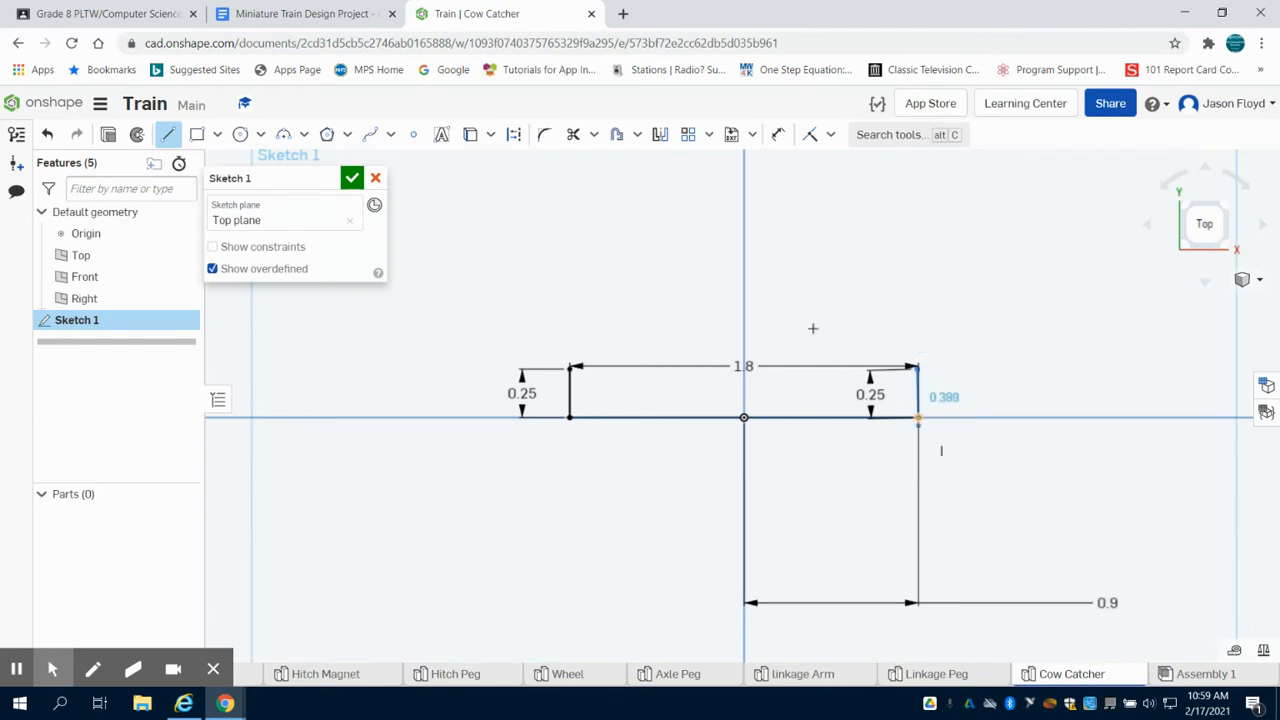
# Step: Delete the slightly slanted short line at the base line's right endpoint
pyautogui.click(414, 135)
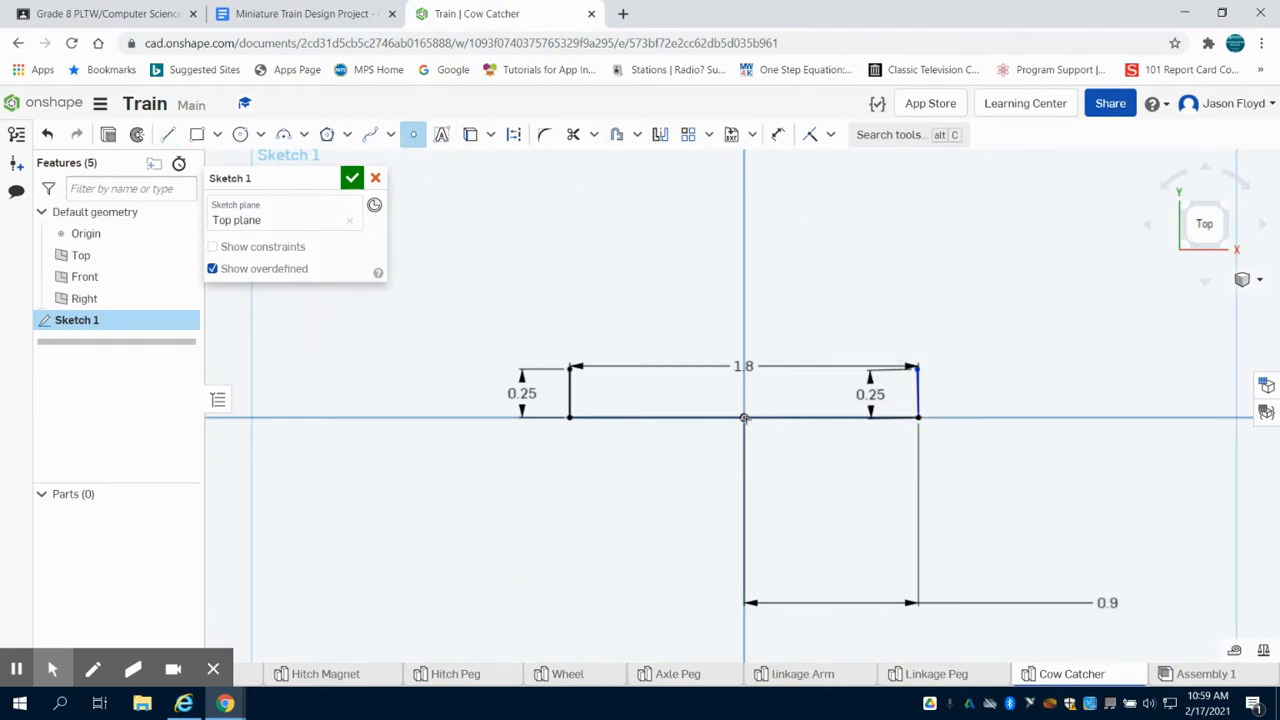
pyautogui.rightClick(999, 393)
pyautogui.click(1063, 408)
pyautogui.click(918, 390)
pyautogui.press('Delete')
# Step: Draw an exactly vertical 0.25 in line upward from the base line's right endpoint
pyautogui.click(168, 134)
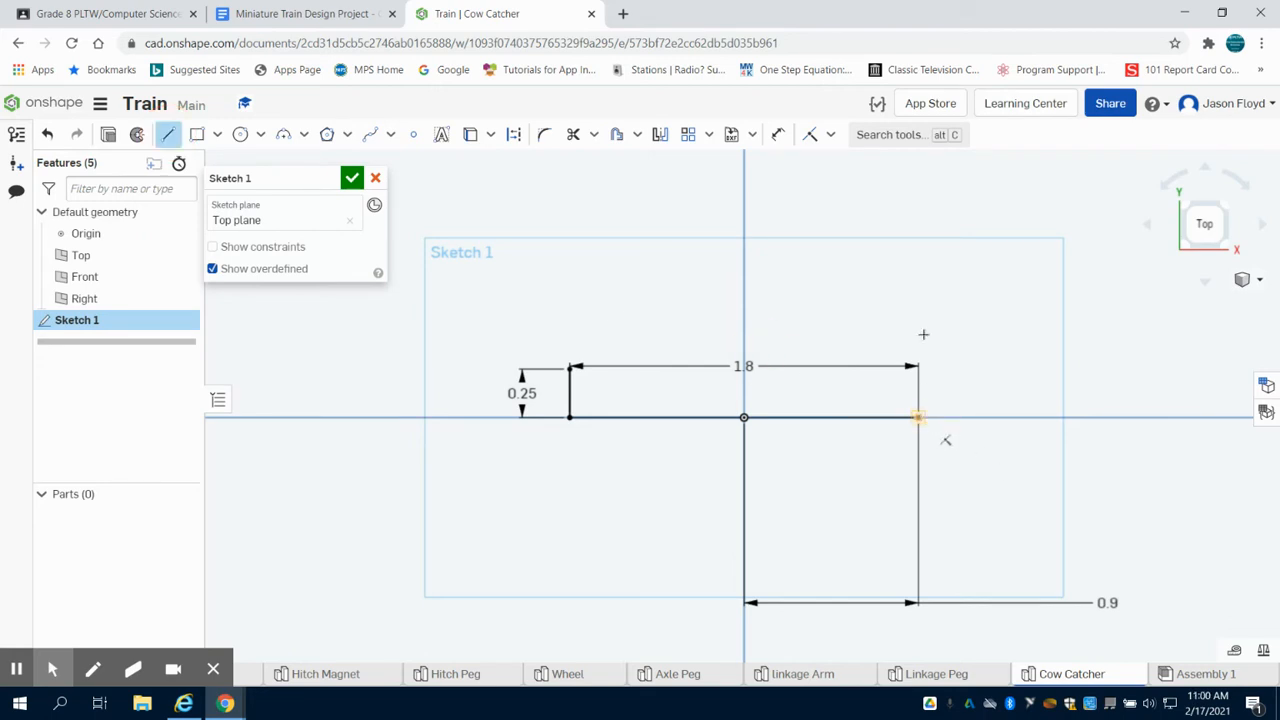
pyautogui.click(918, 417)
pyautogui.click(916, 309)
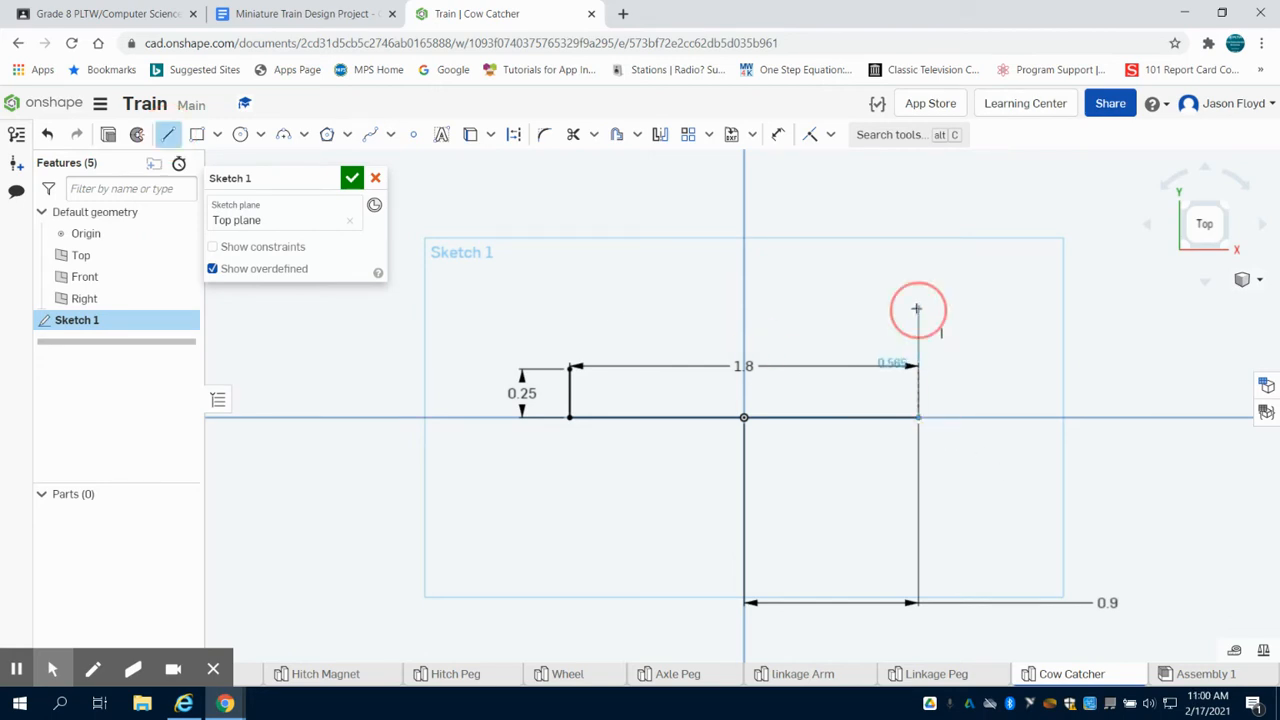
pyautogui.write('0.25')
pyautogui.press('Return')
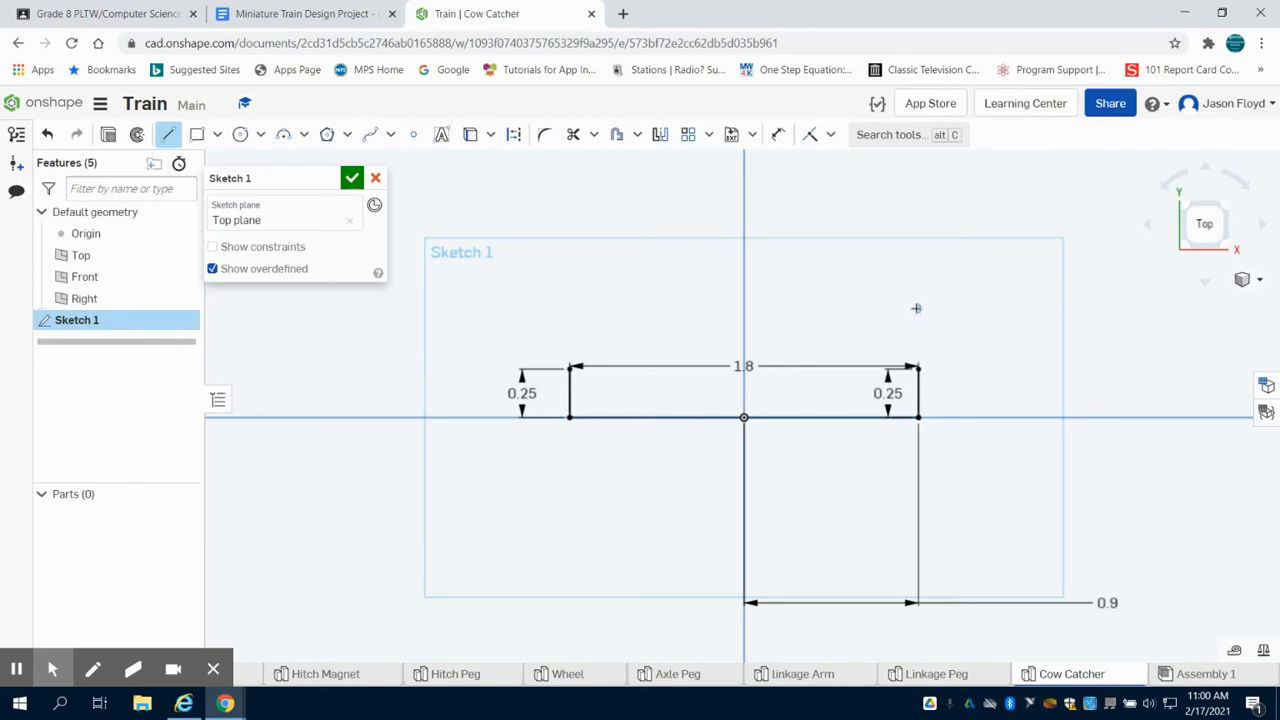
# Step: Place a sketch point directly above the origin and dimension it 1 in from the origin
pyautogui.click(410, 134)
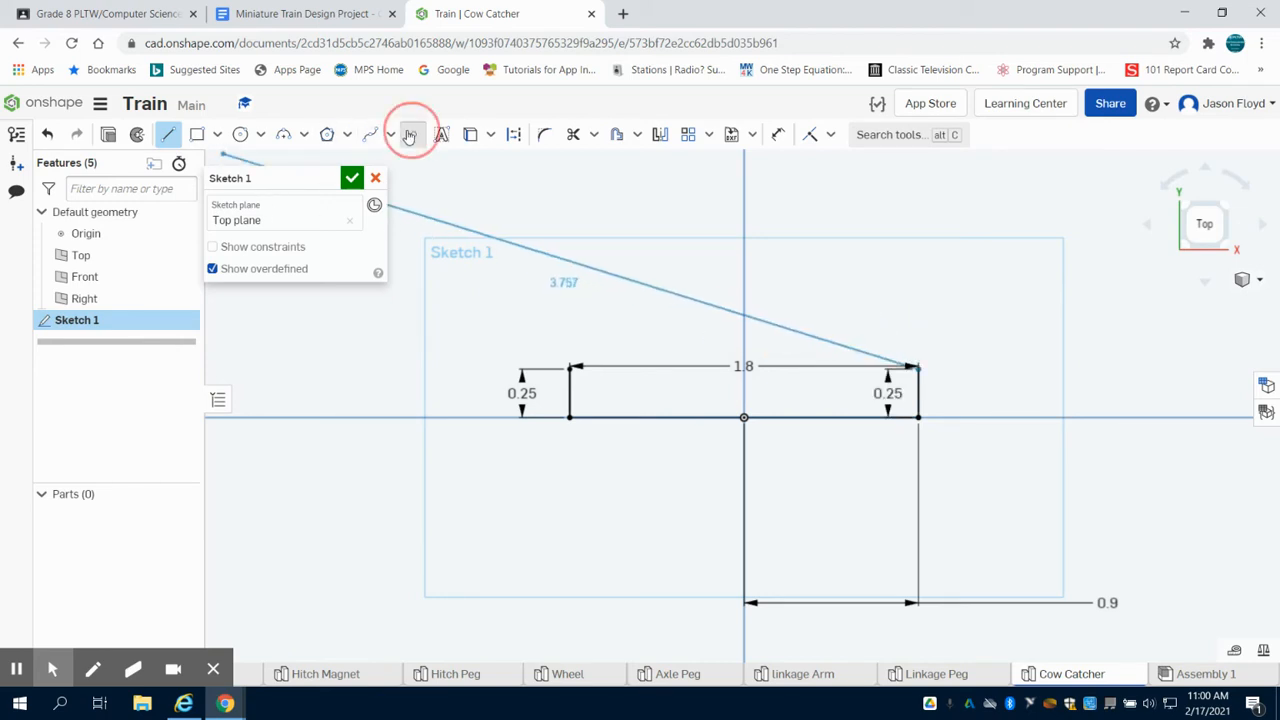
pyautogui.click(744, 202)
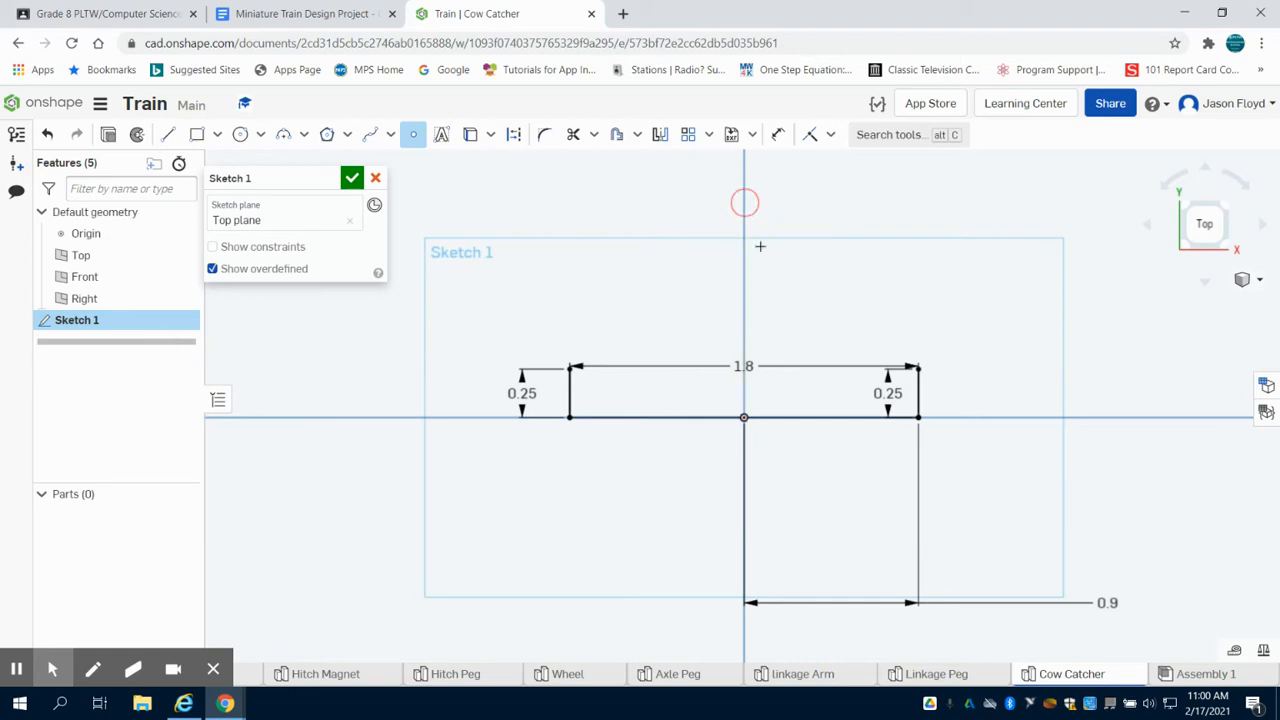
pyautogui.click(778, 134)
pyautogui.click(746, 202)
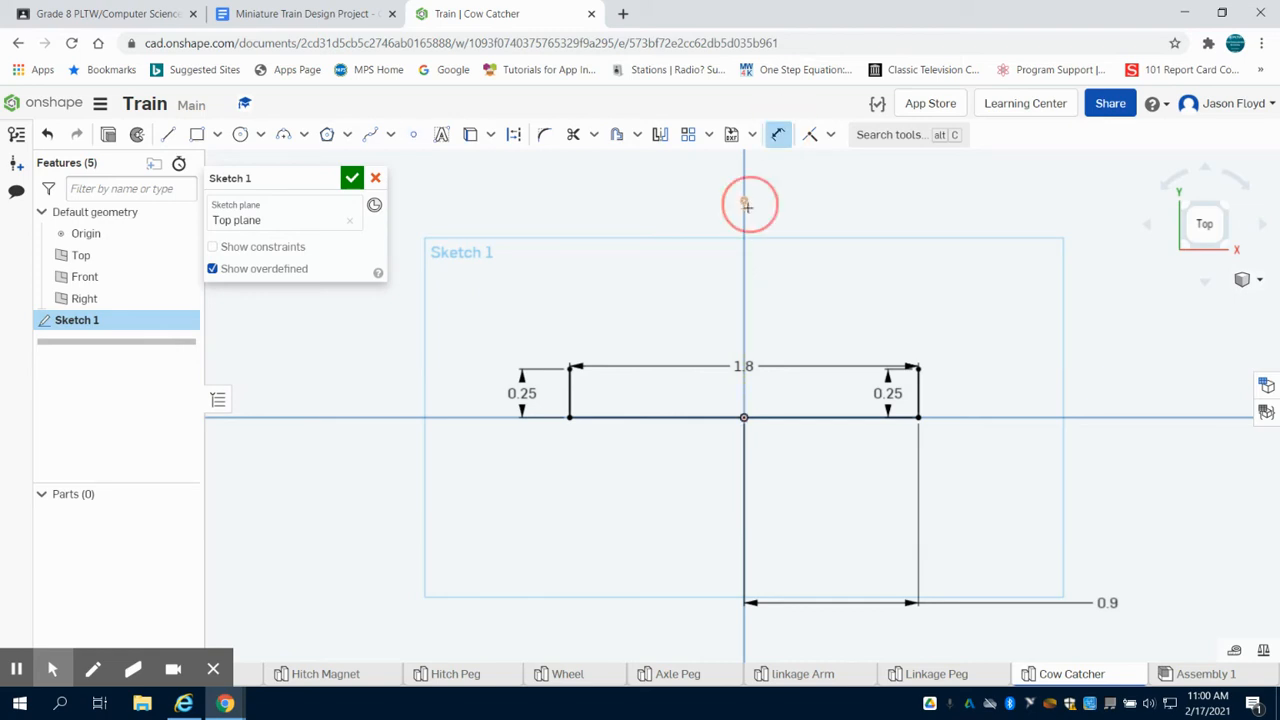
pyautogui.click(744, 416)
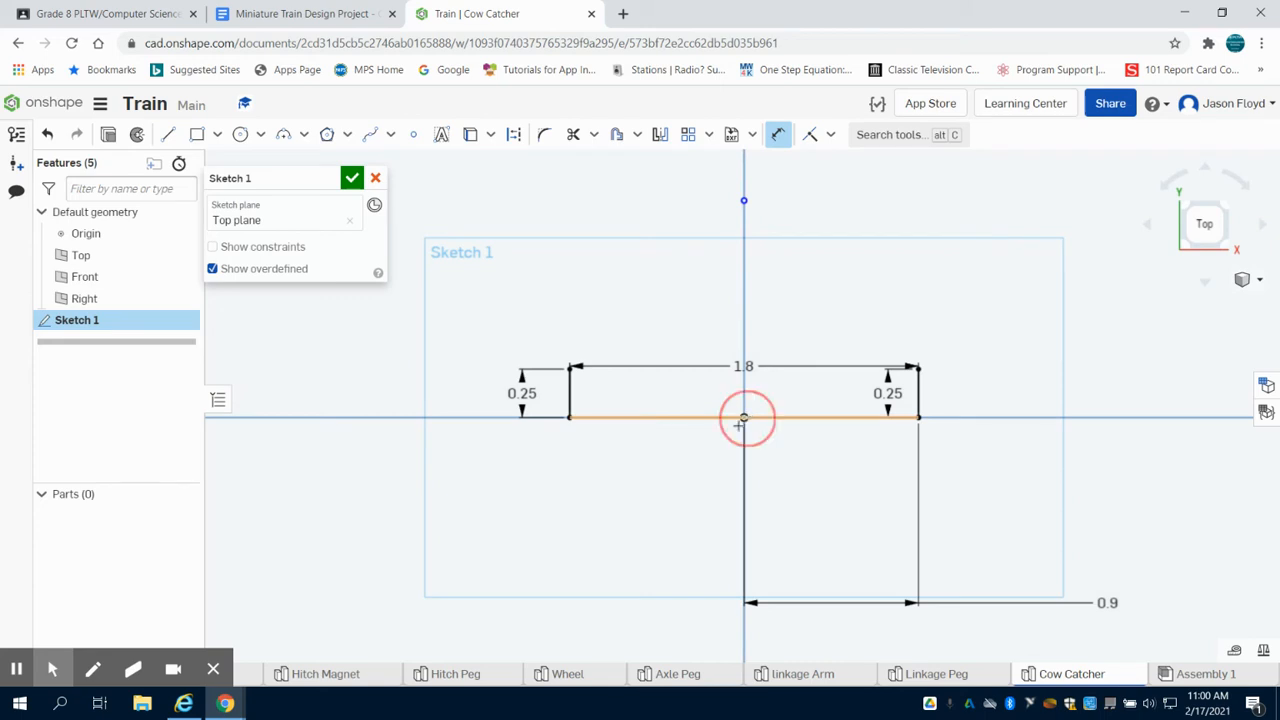
pyautogui.click(692, 465)
pyautogui.write('1.2')
pyautogui.press('Return')
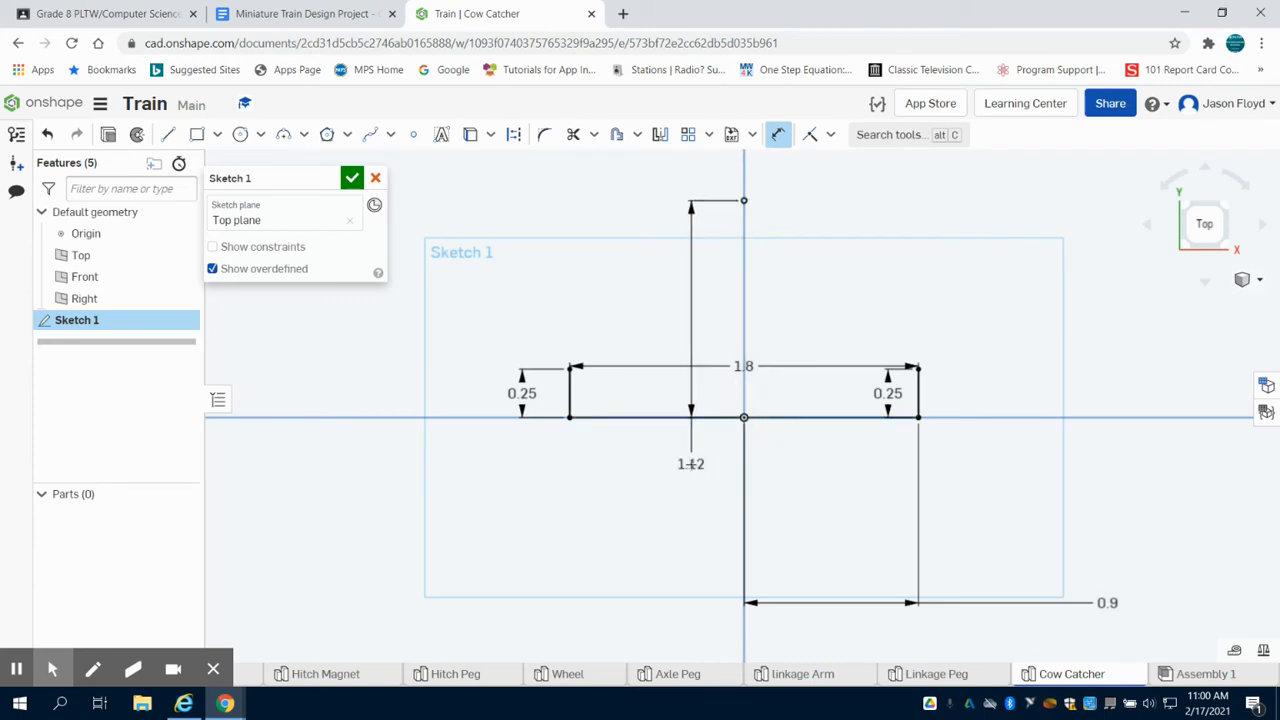
# Step: Close the profile with two sloped lines joining the short side lines' upper ends to the apex point, and accept the sketch
pyautogui.click(168, 134)
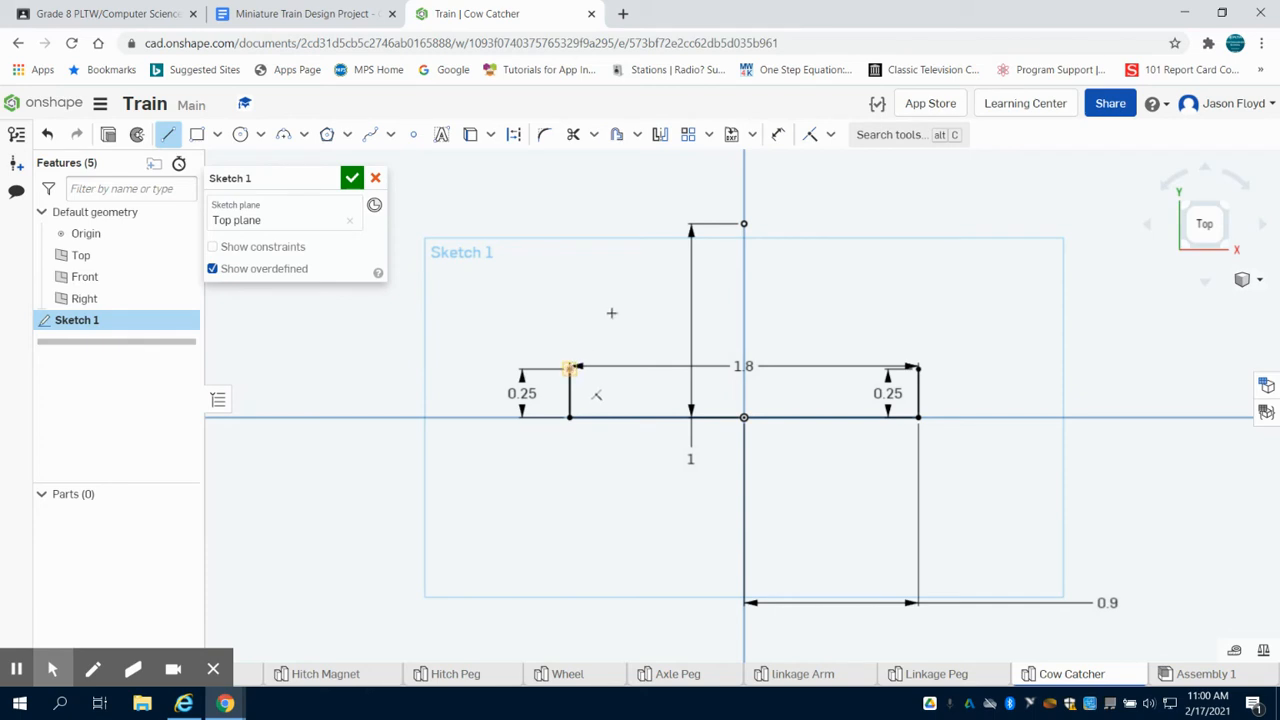
pyautogui.click(571, 368)
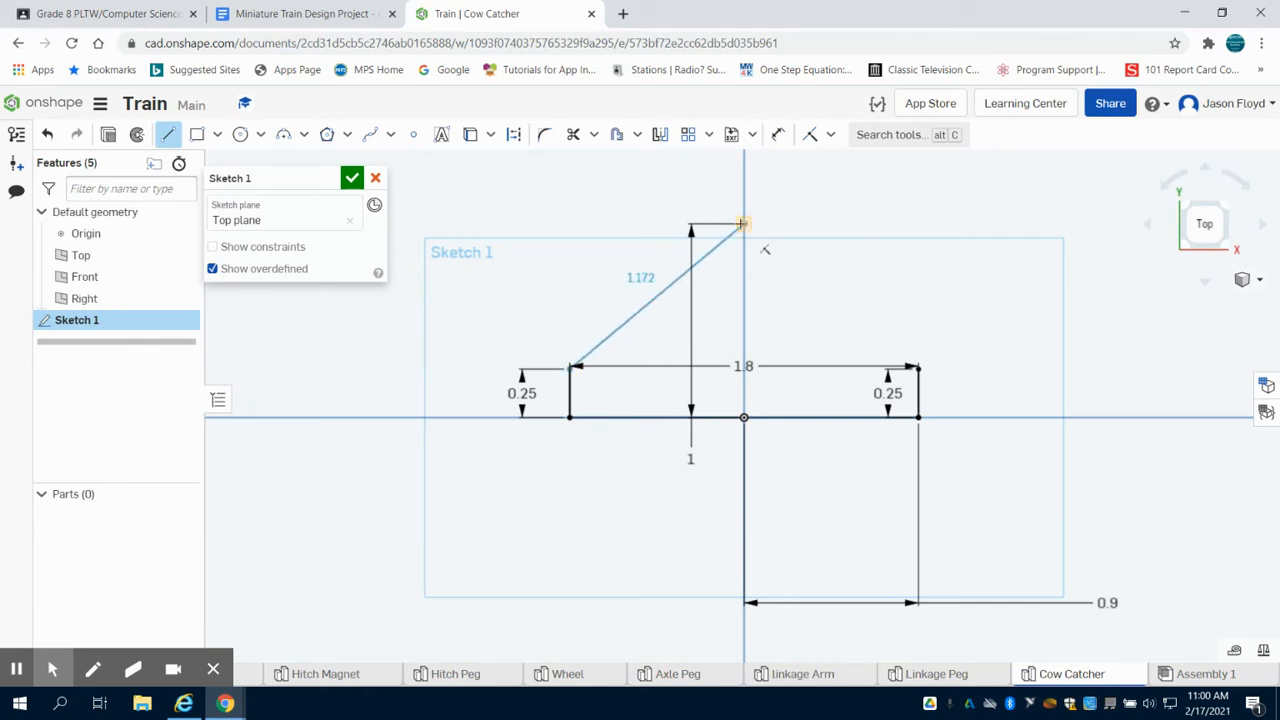
pyautogui.click(742, 224)
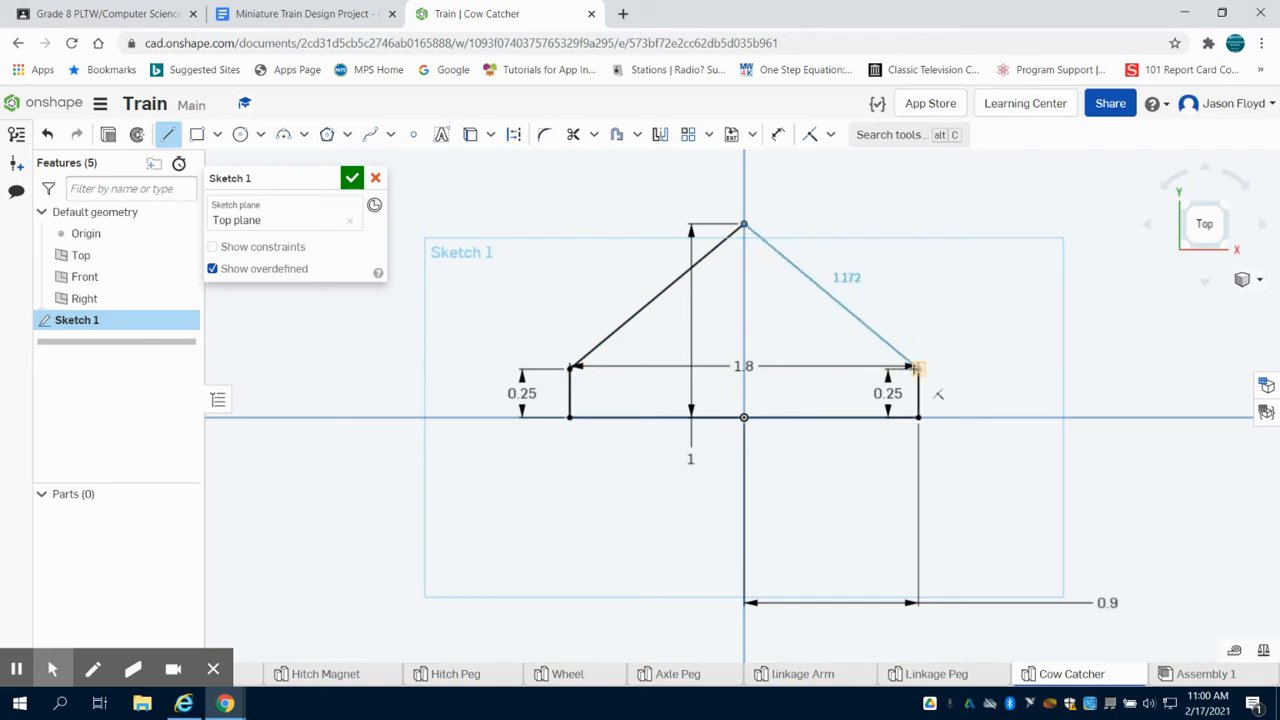
pyautogui.click(917, 368)
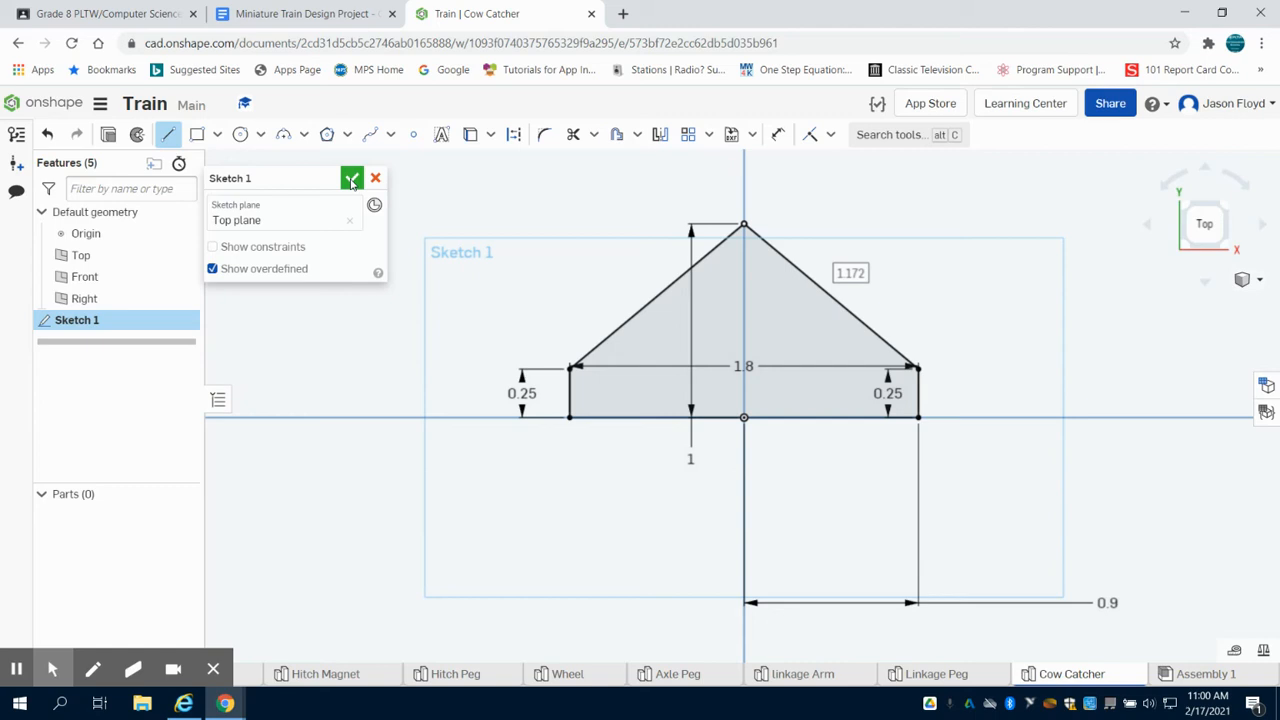
pyautogui.click(352, 179)
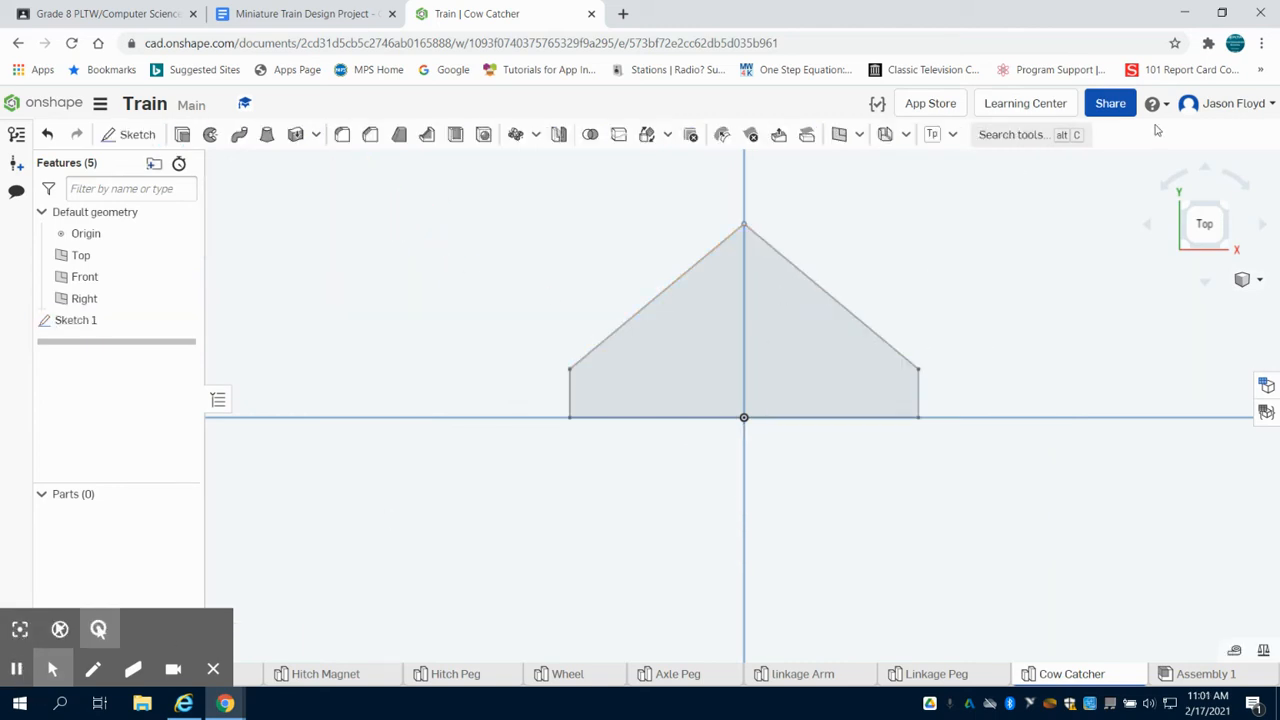
# Step: Create a construction plane offset 0.75 in above the Top plane
pyautogui.click(1221, 210)
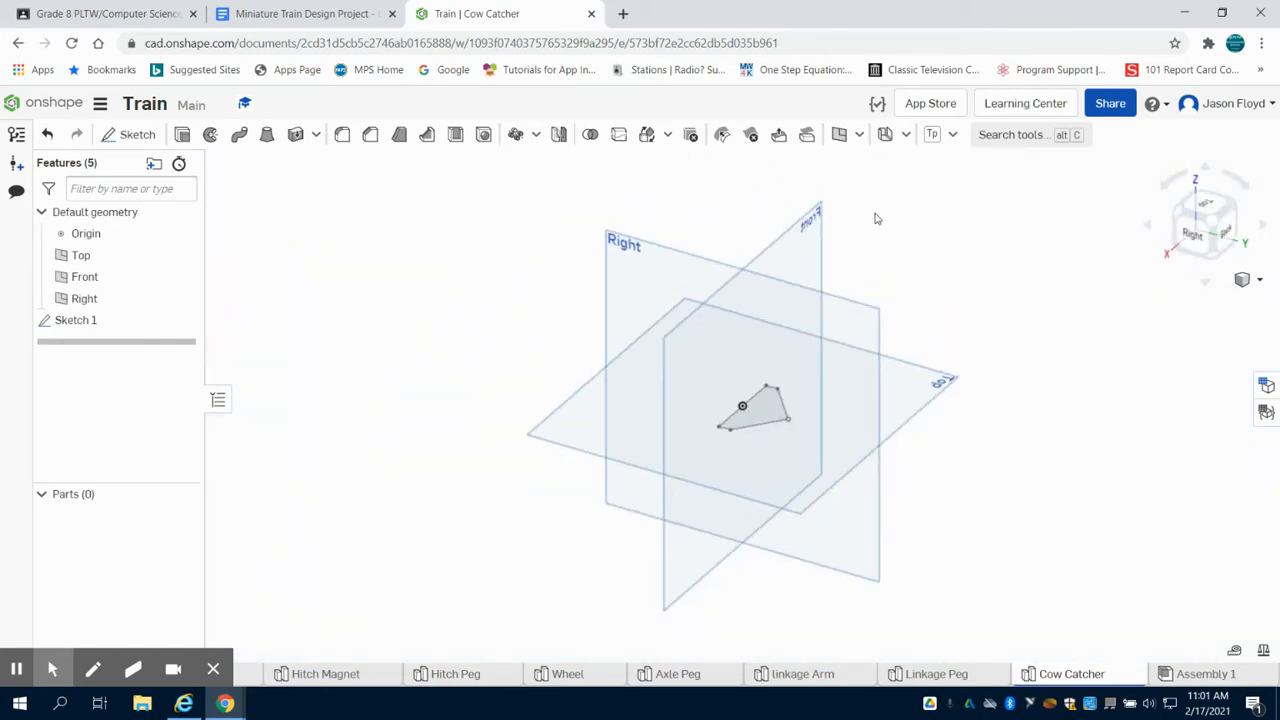
pyautogui.click(843, 134)
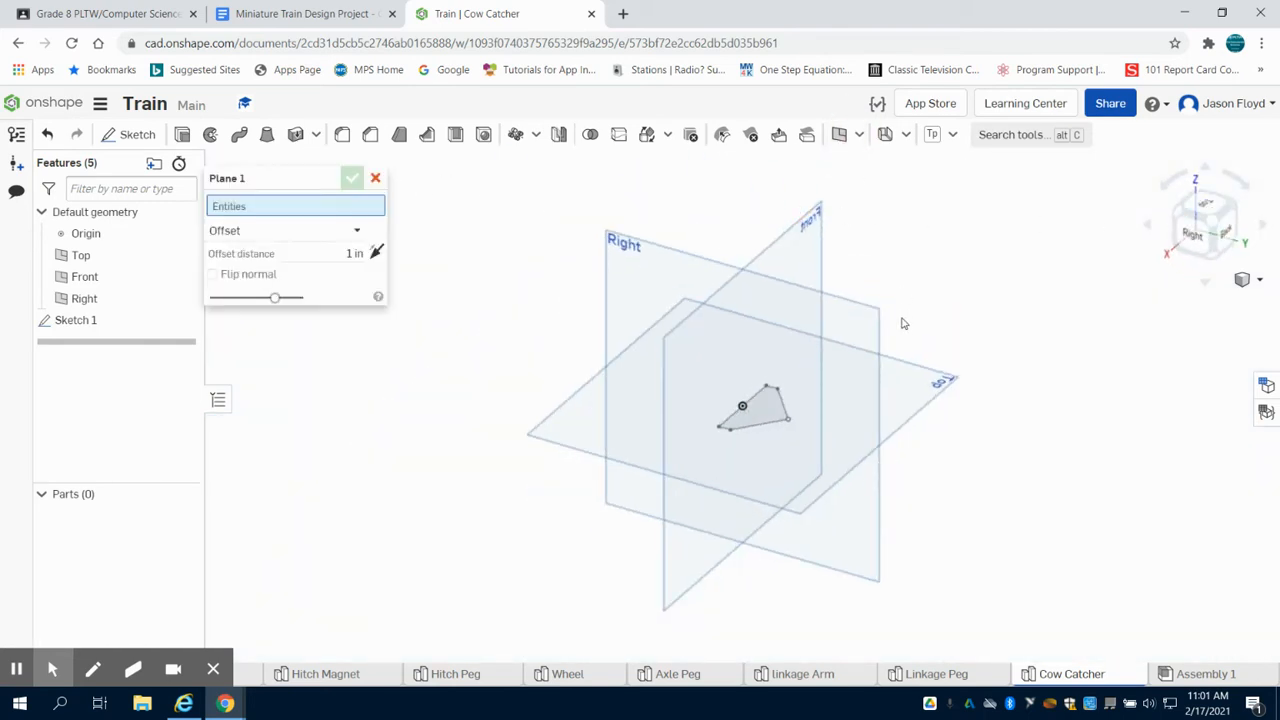
pyautogui.click(907, 379)
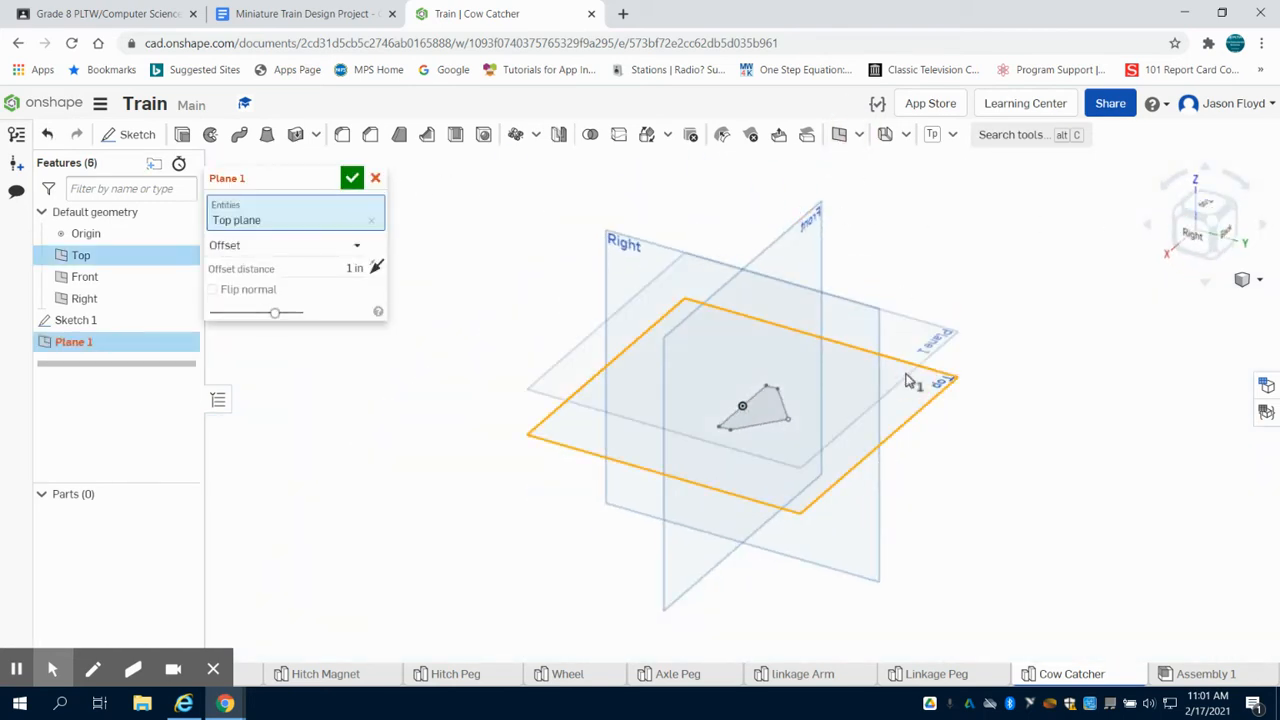
pyautogui.click(342, 268)
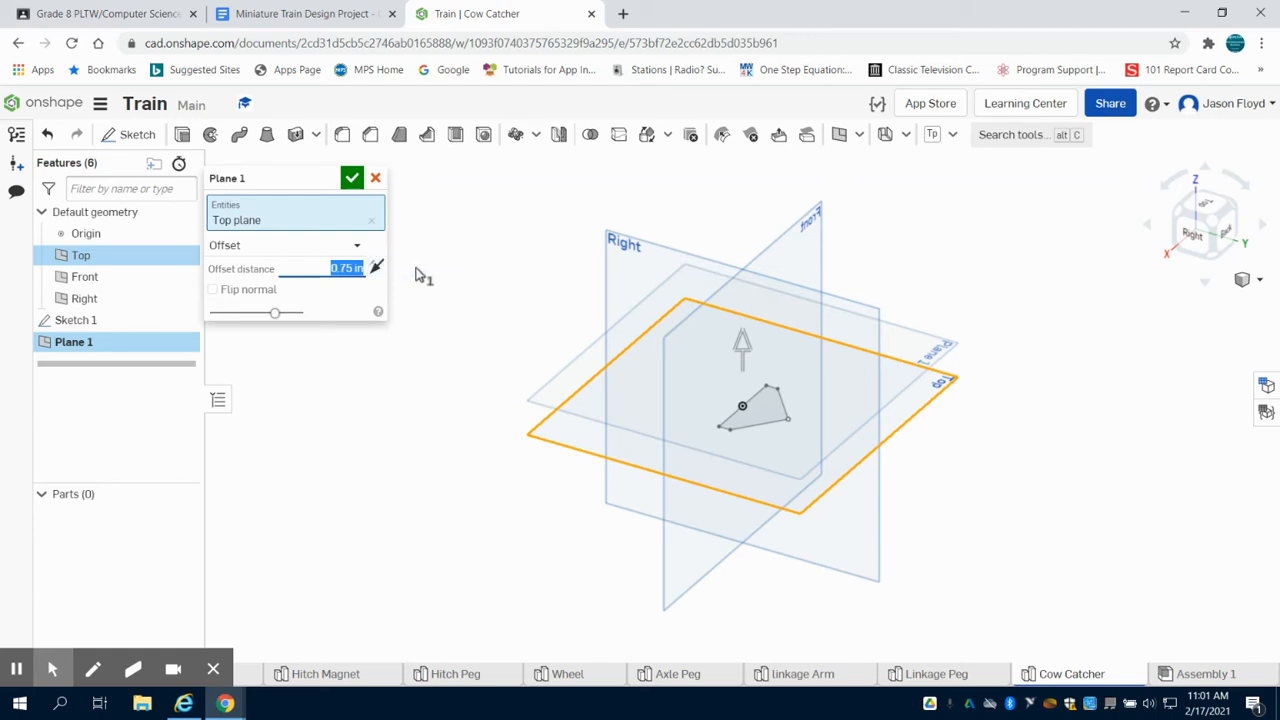
pyautogui.click(352, 178)
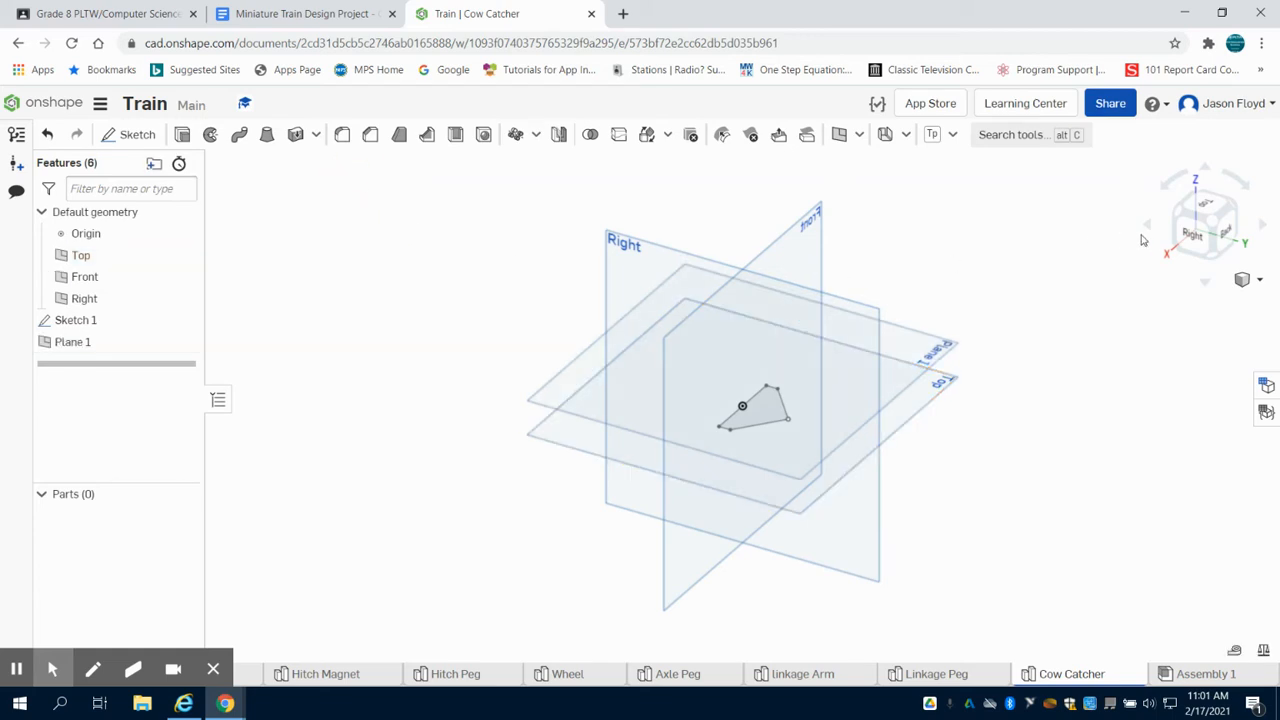
pyautogui.click(1203, 222)
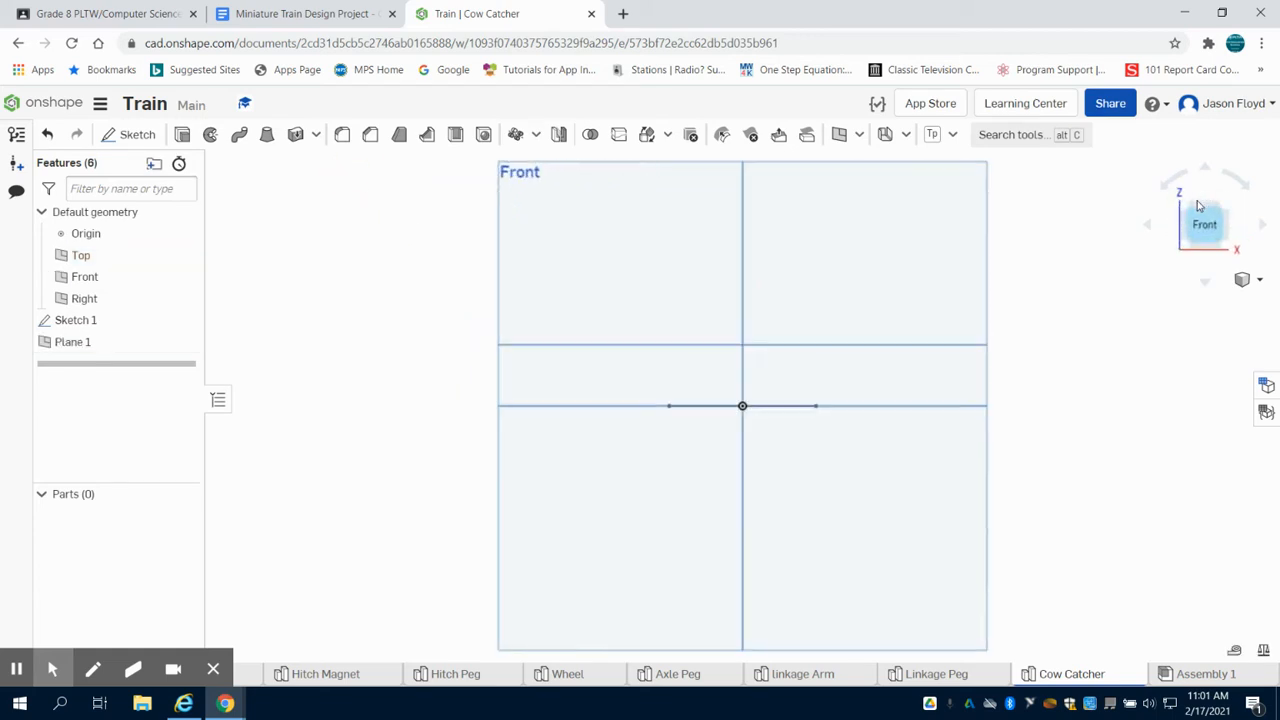
# Step: Start a new sketch on the offset plane above the Top plane, viewed straight from above
pyautogui.moveTo(1198, 216); pyautogui.dragTo(1208, 255)
pyautogui.moveTo(1208, 253); pyautogui.dragTo(1208, 276, button='right')
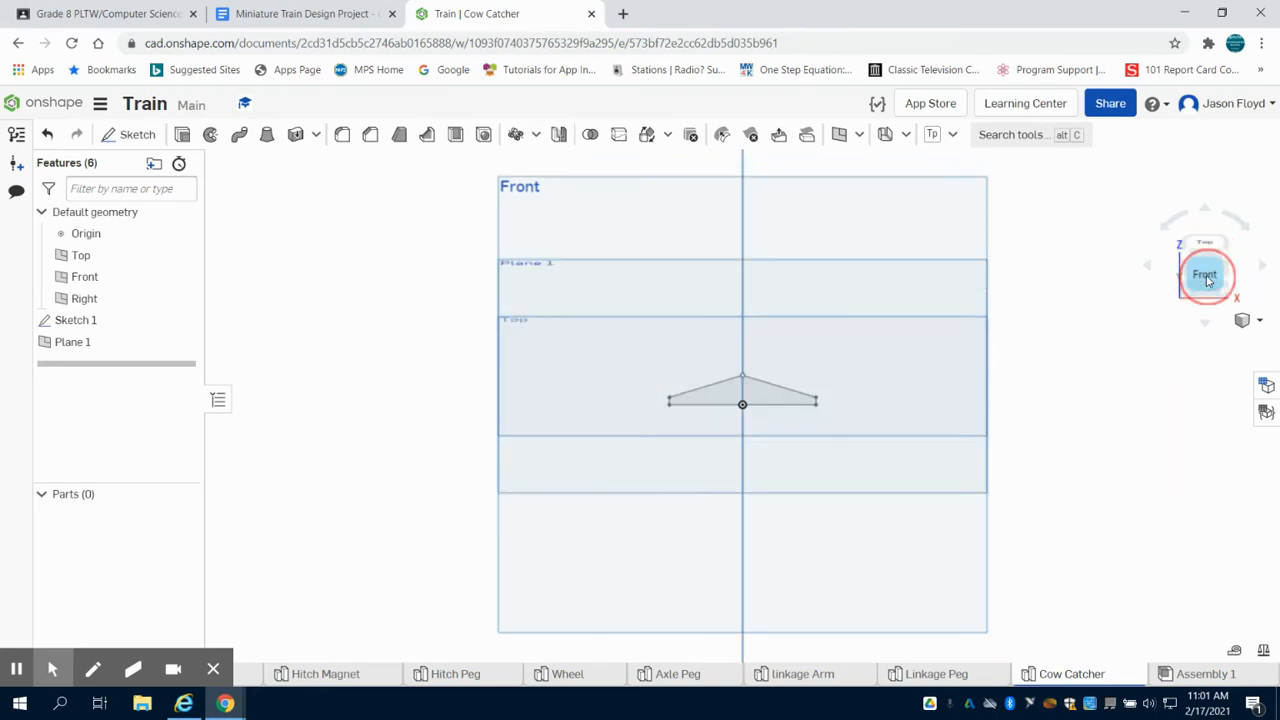
pyautogui.click(1205, 246)
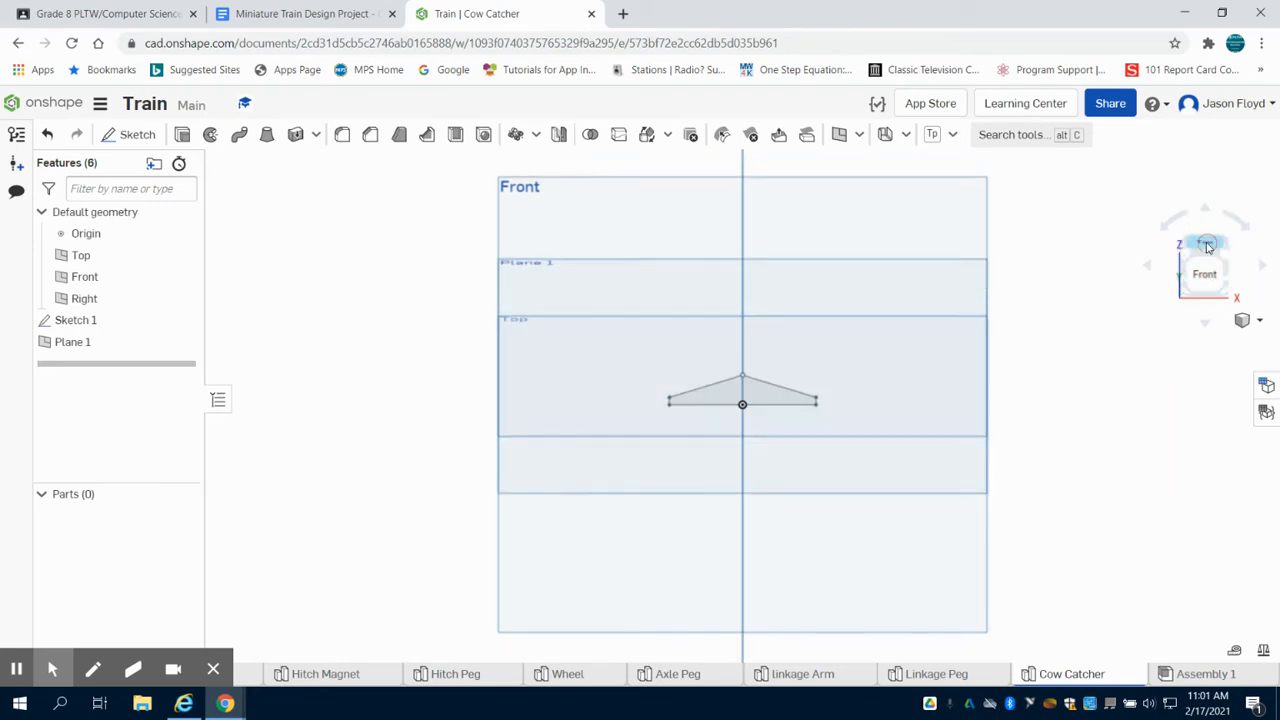
pyautogui.click(137, 135)
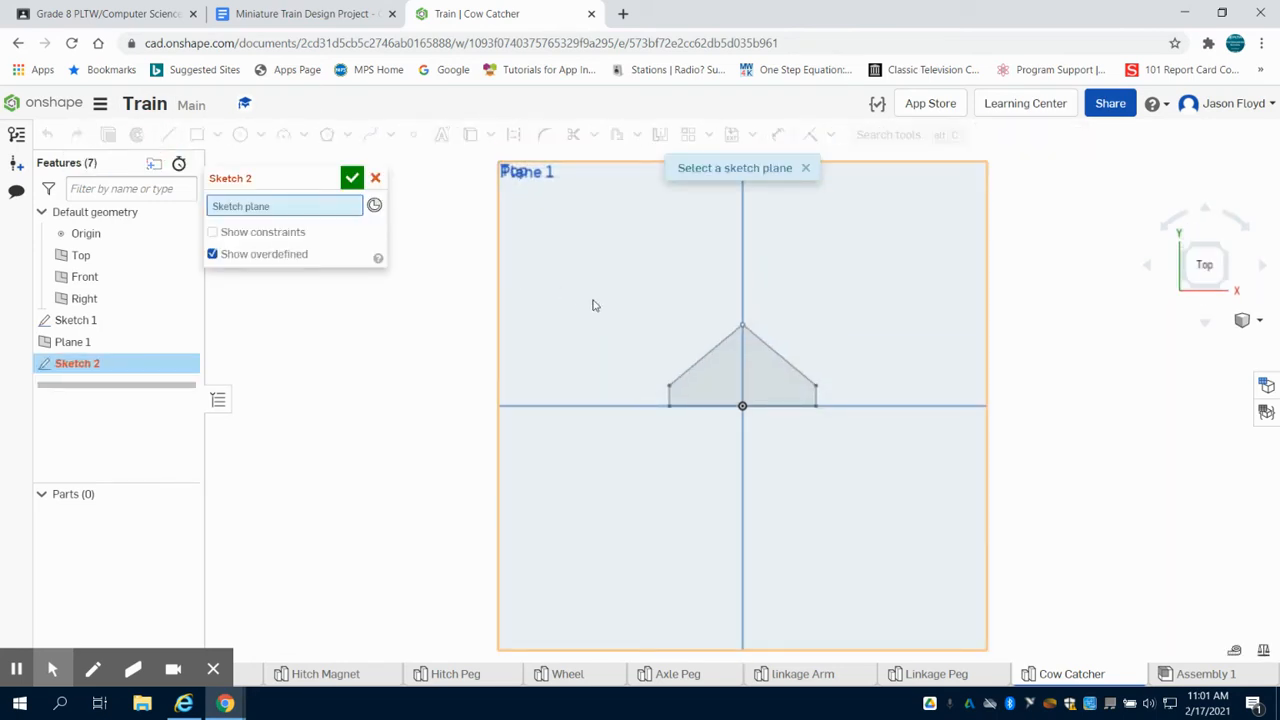
pyautogui.click(592, 305)
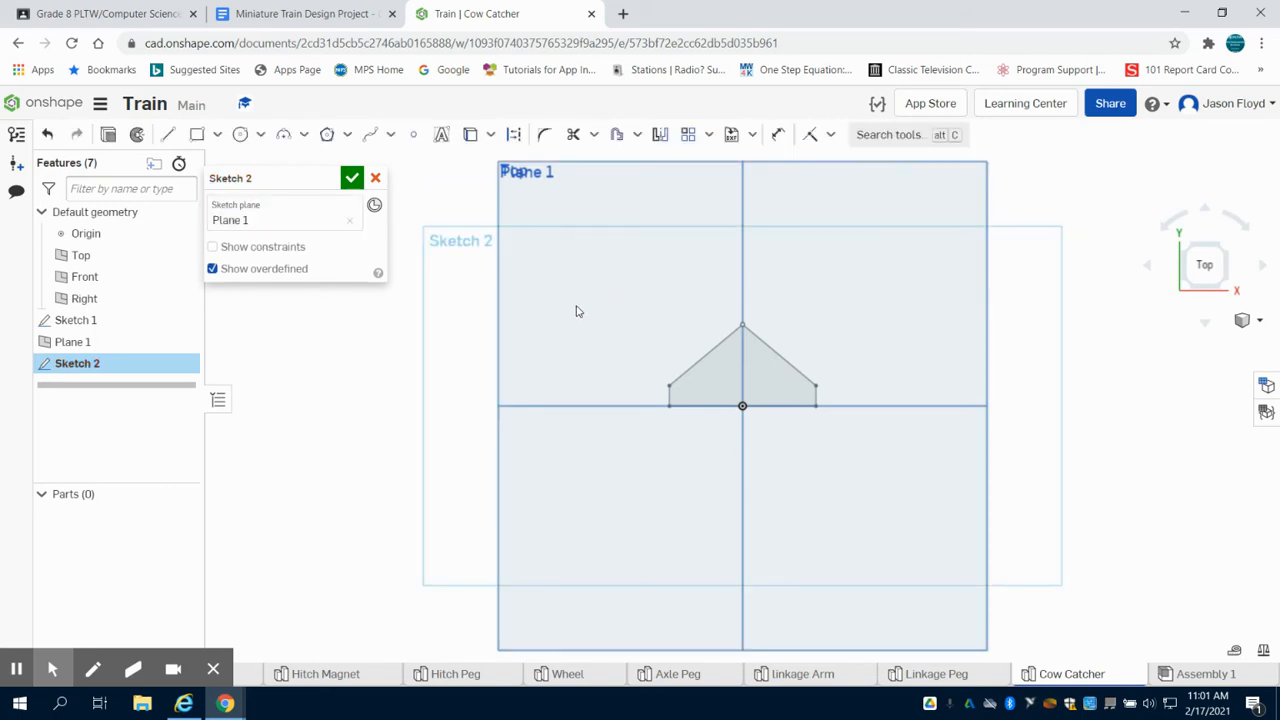
pyautogui.scroll(3, 711, 477)
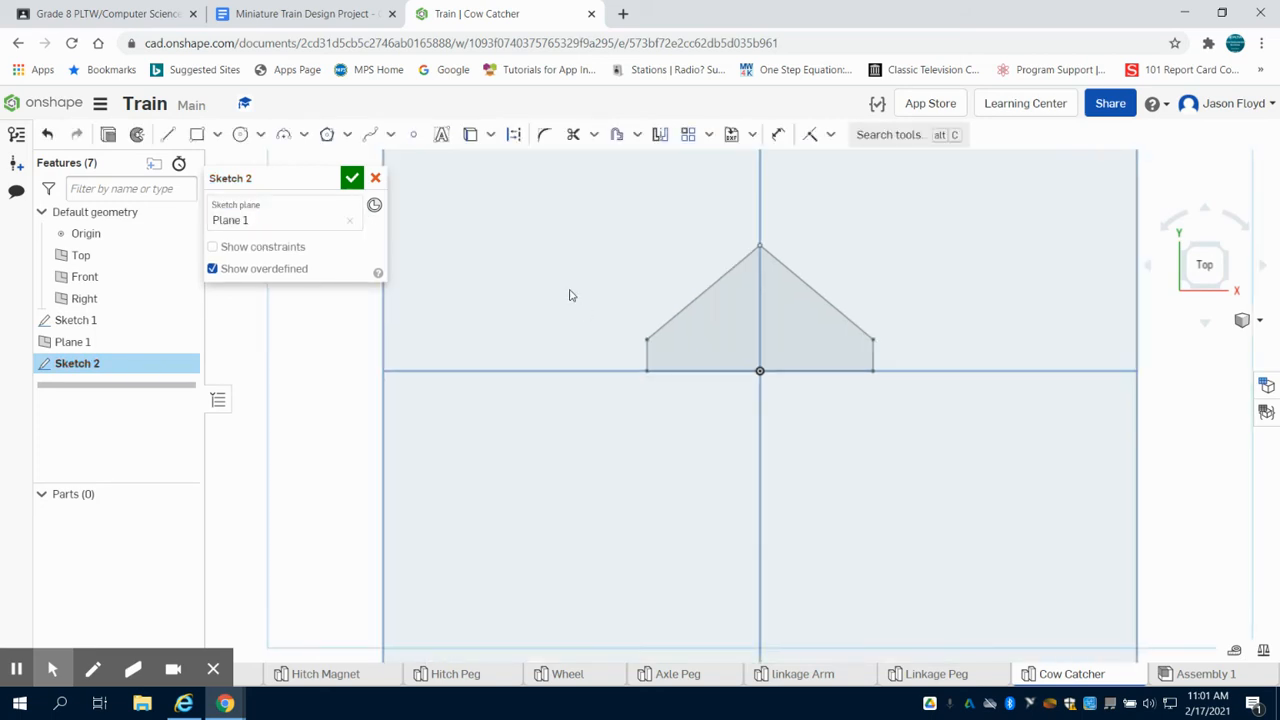
# Step: Draw a horizontal line 1.2 in long through the origin, along the base edge of the lower profile
pyautogui.click(168, 134)
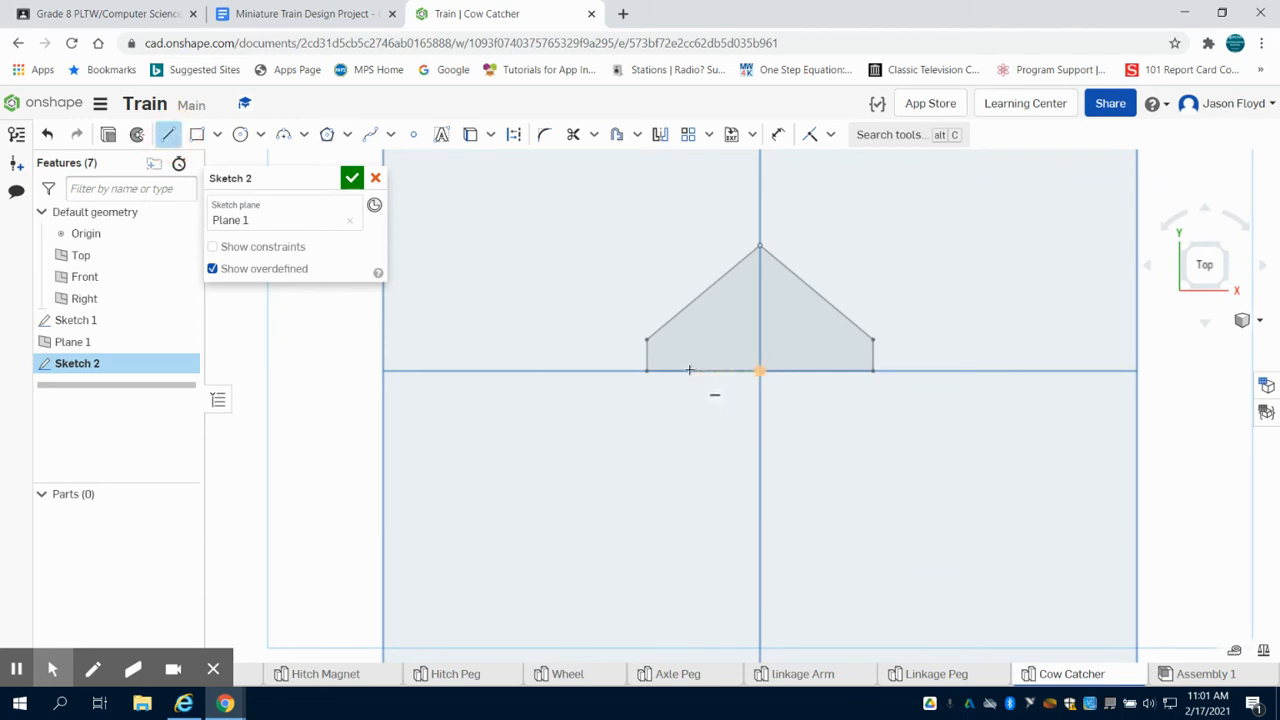
pyautogui.moveTo(689, 370); pyautogui.dragTo(743, 370)
pyautogui.moveTo(842, 370); pyautogui.dragTo(843, 368)
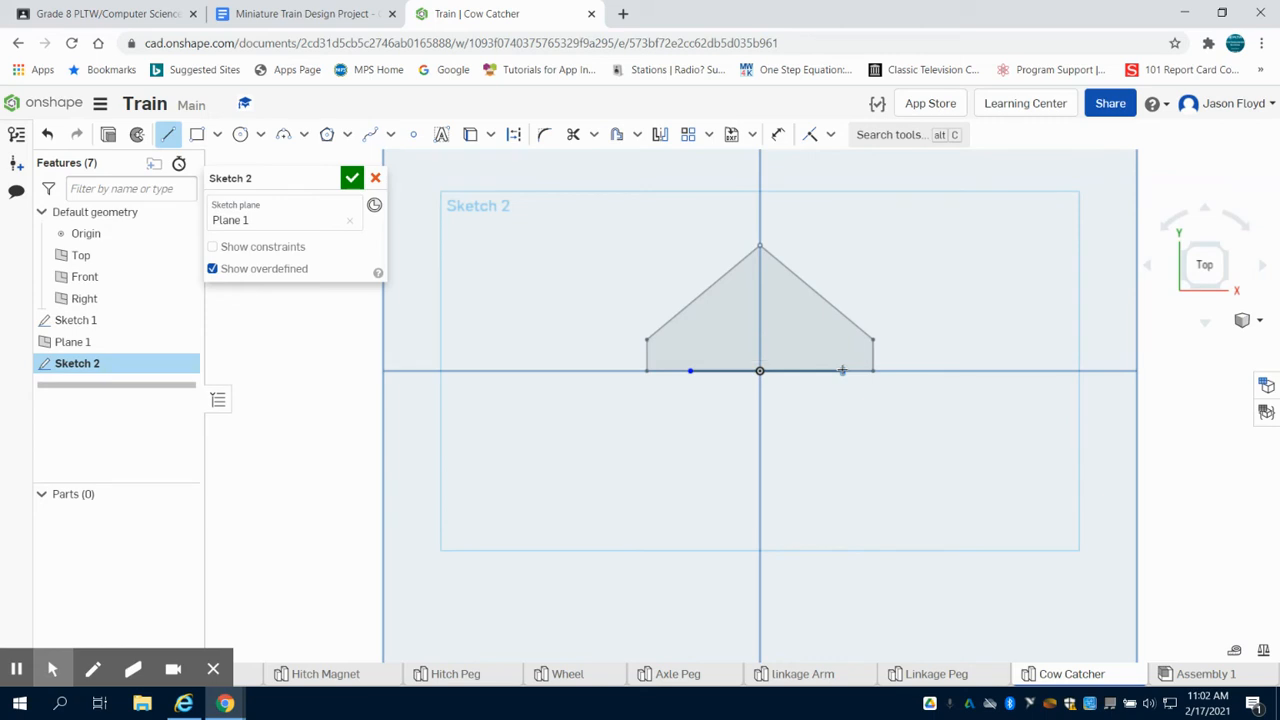
pyautogui.write('1.2')
pyautogui.press('Return')
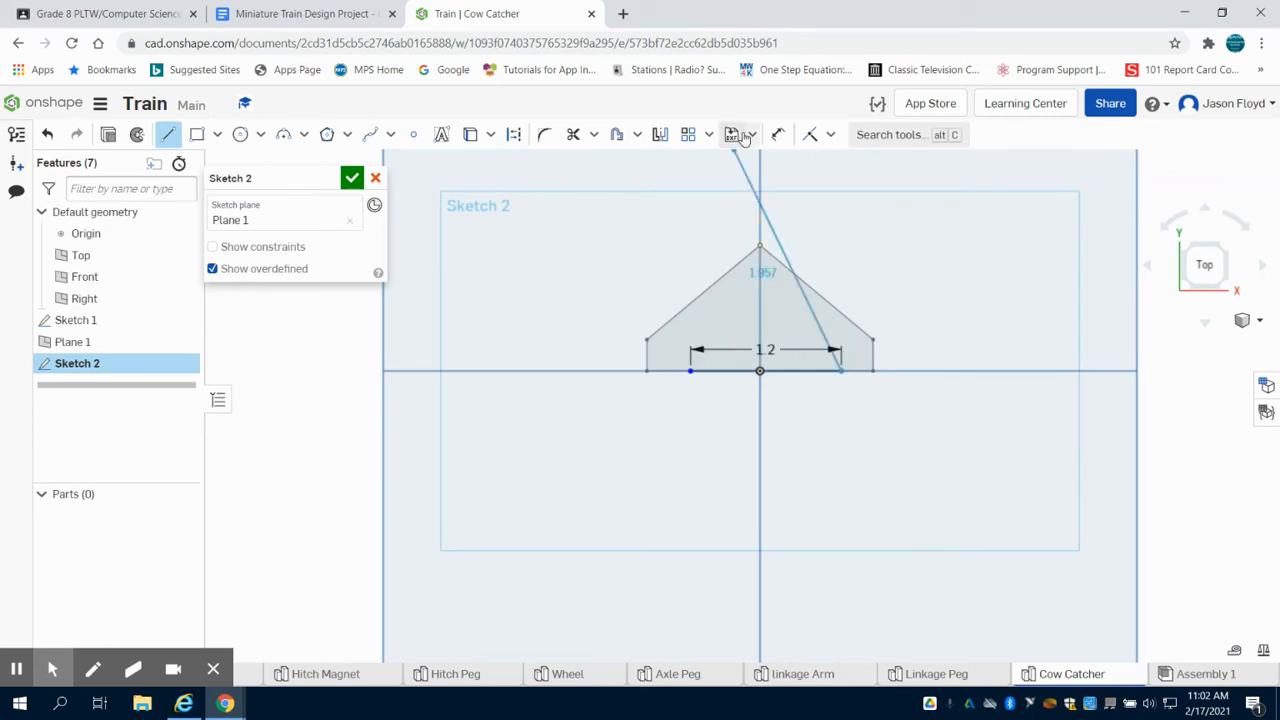
# Step: Centre the base line by dimensioning its right endpoint 0.6 in from the origin
pyautogui.click(778, 134)
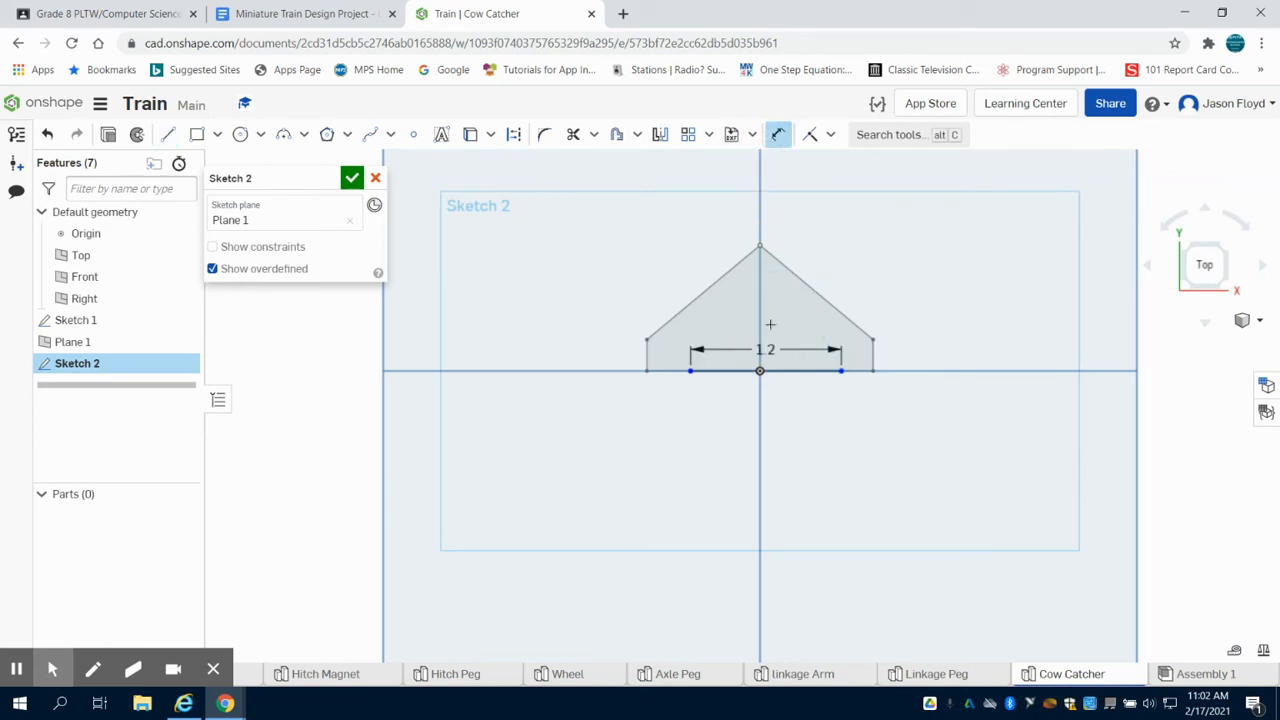
pyautogui.click(840, 370)
pyautogui.click(761, 336)
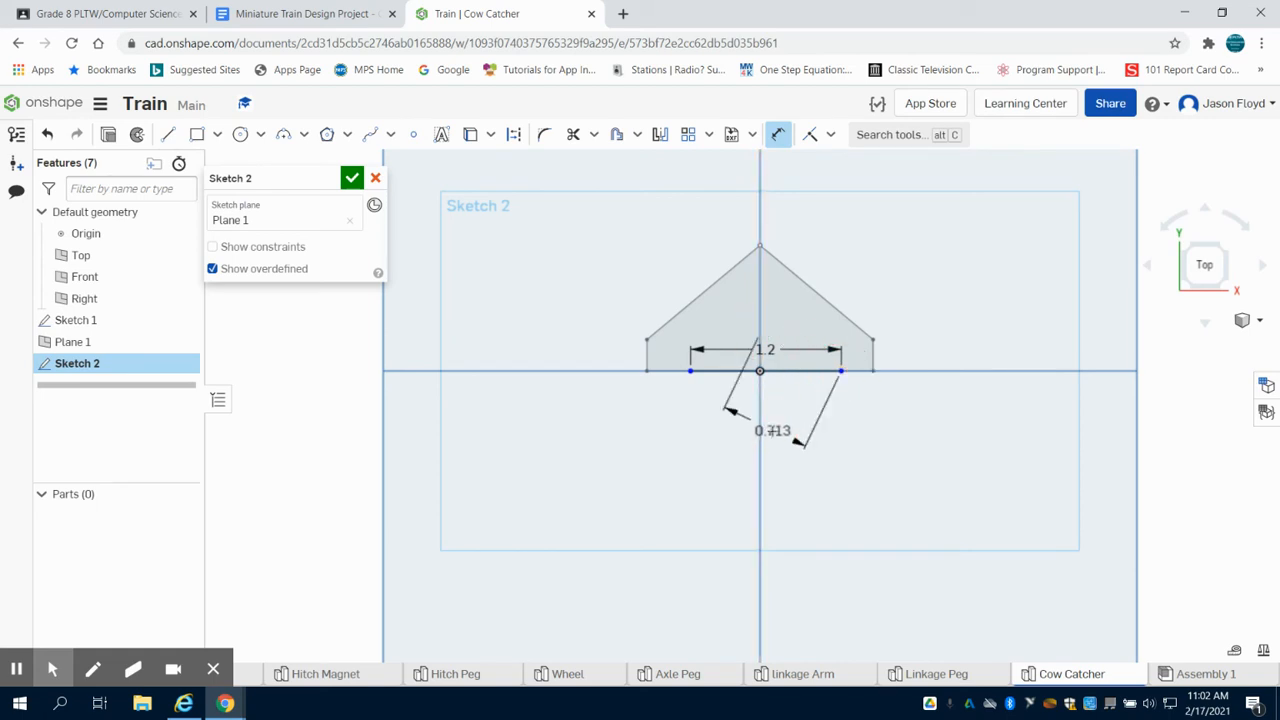
pyautogui.click(797, 434)
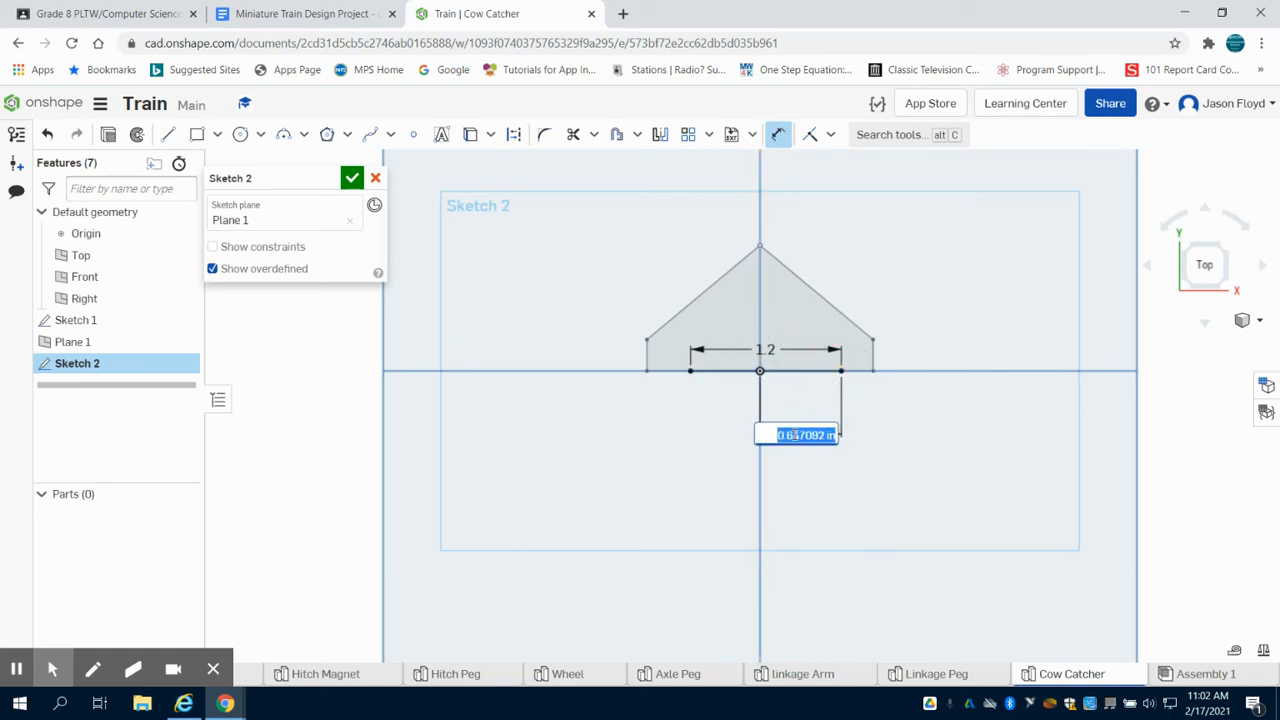
pyautogui.write('0.6')
pyautogui.press('Return')
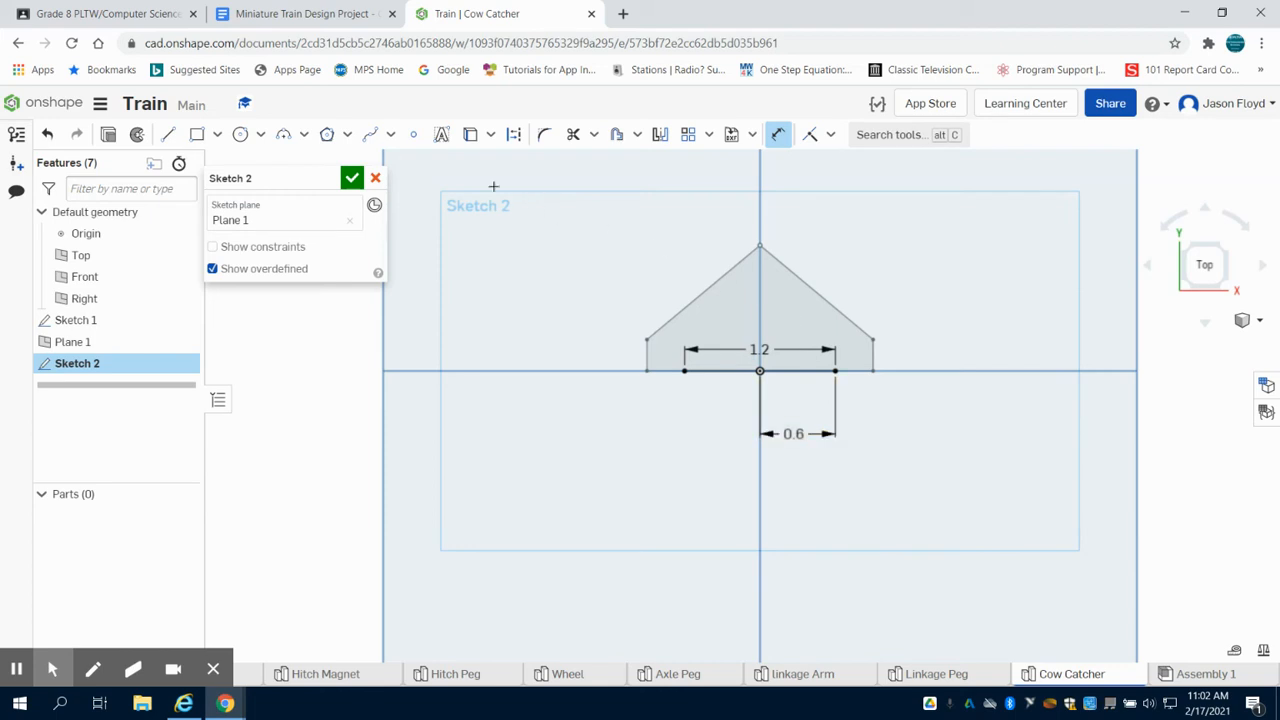
# Step: Draw a vertical 0.25 in line upward from the 1.2 in base line's right endpoint
pyautogui.click(168, 134)
pyautogui.scroll(3, 849, 359)
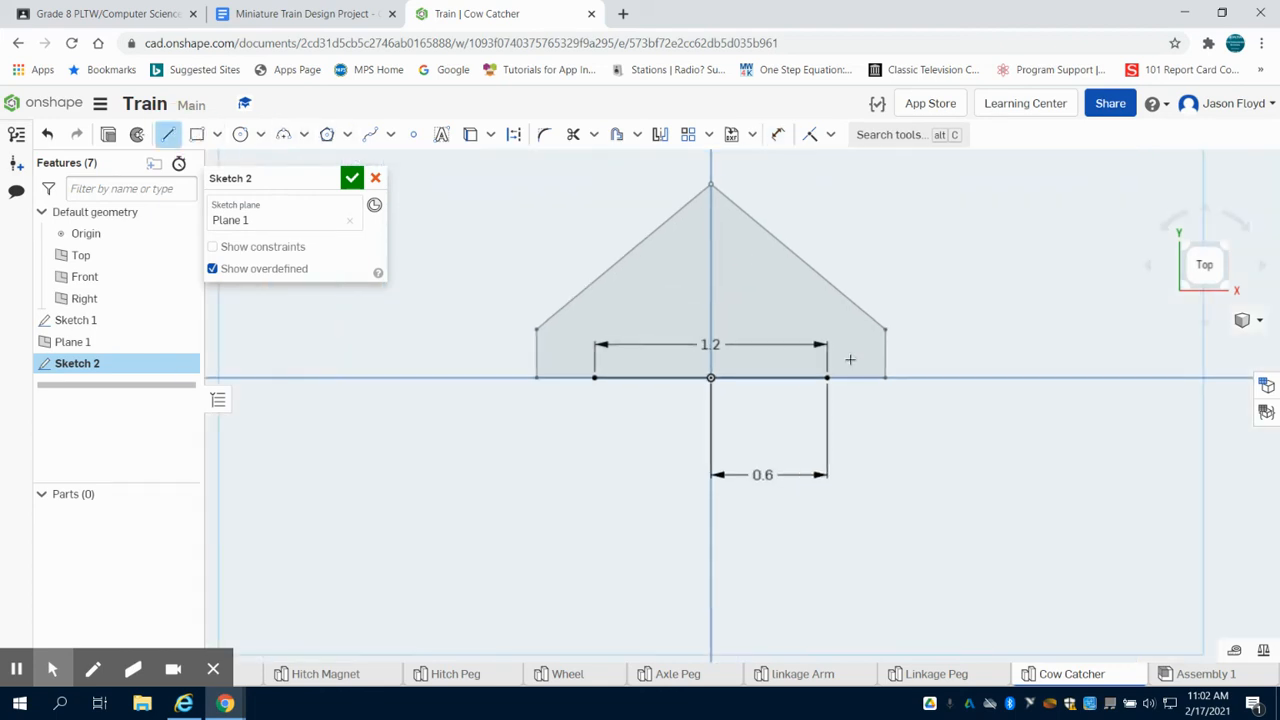
pyautogui.click(826, 378)
pyautogui.click(826, 337)
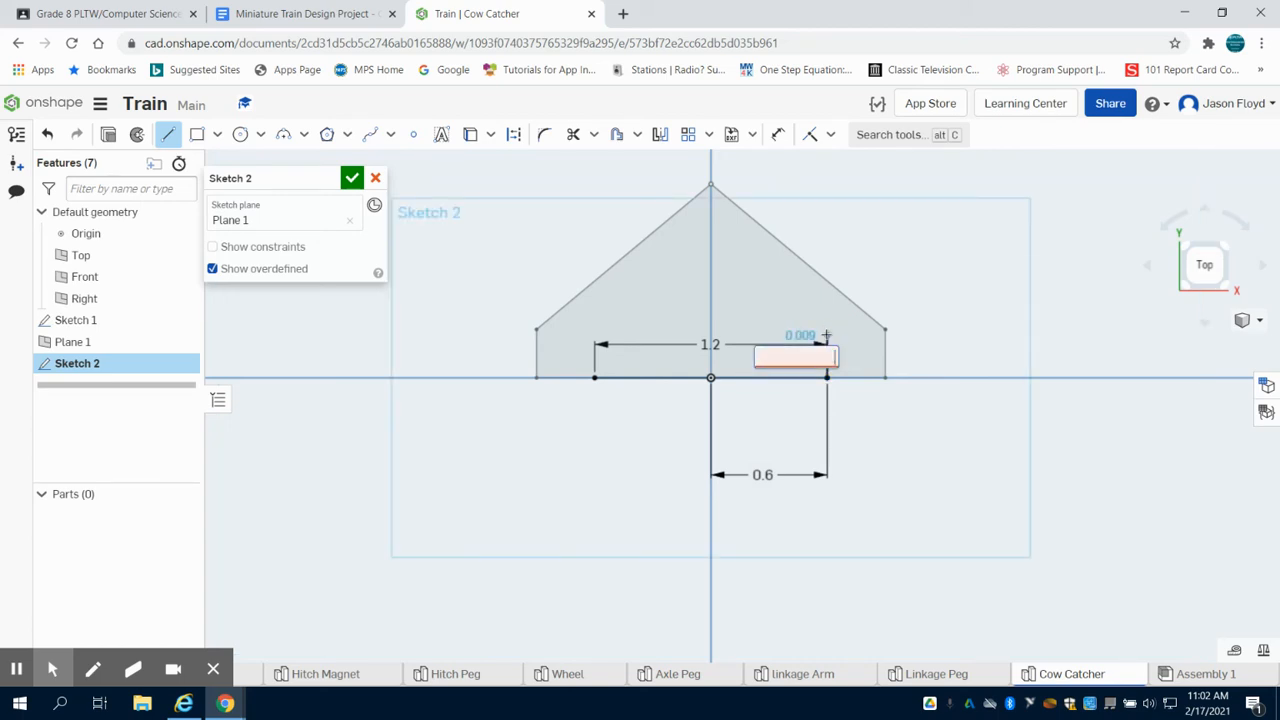
pyautogui.write('.25')
pyautogui.press('Return')
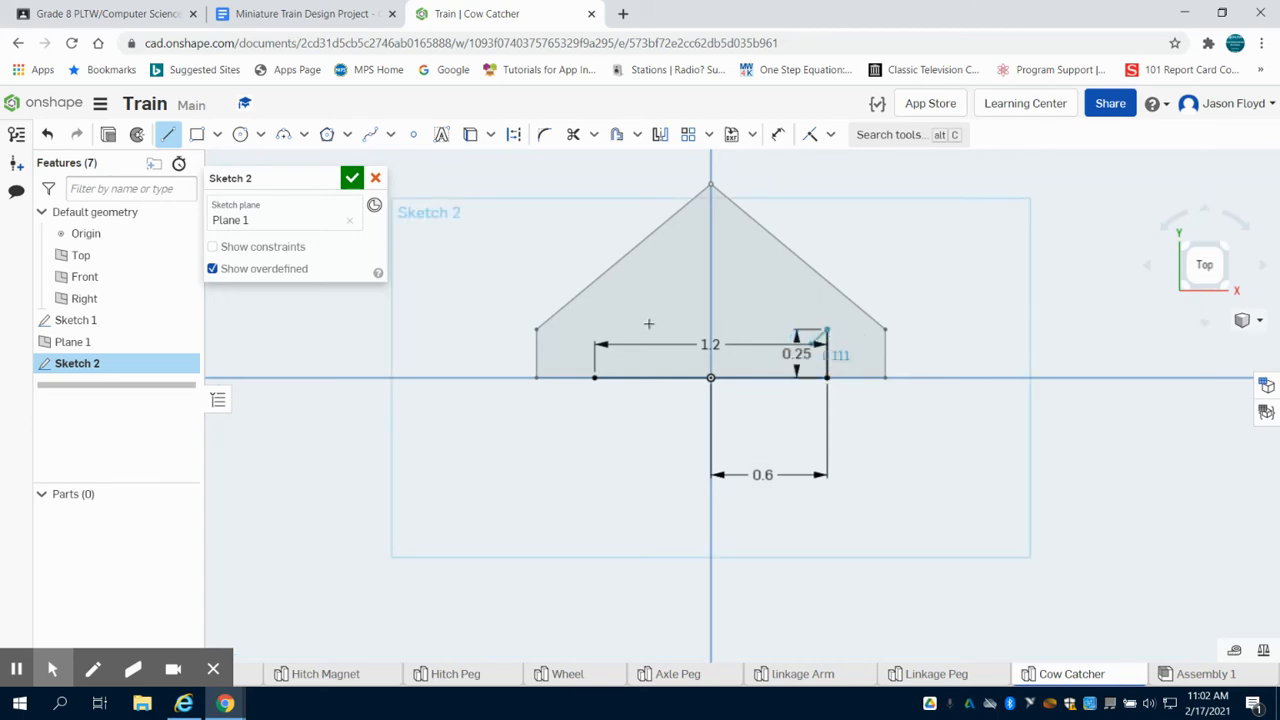
pyautogui.rightClick(649, 323)
pyautogui.click(665, 338)
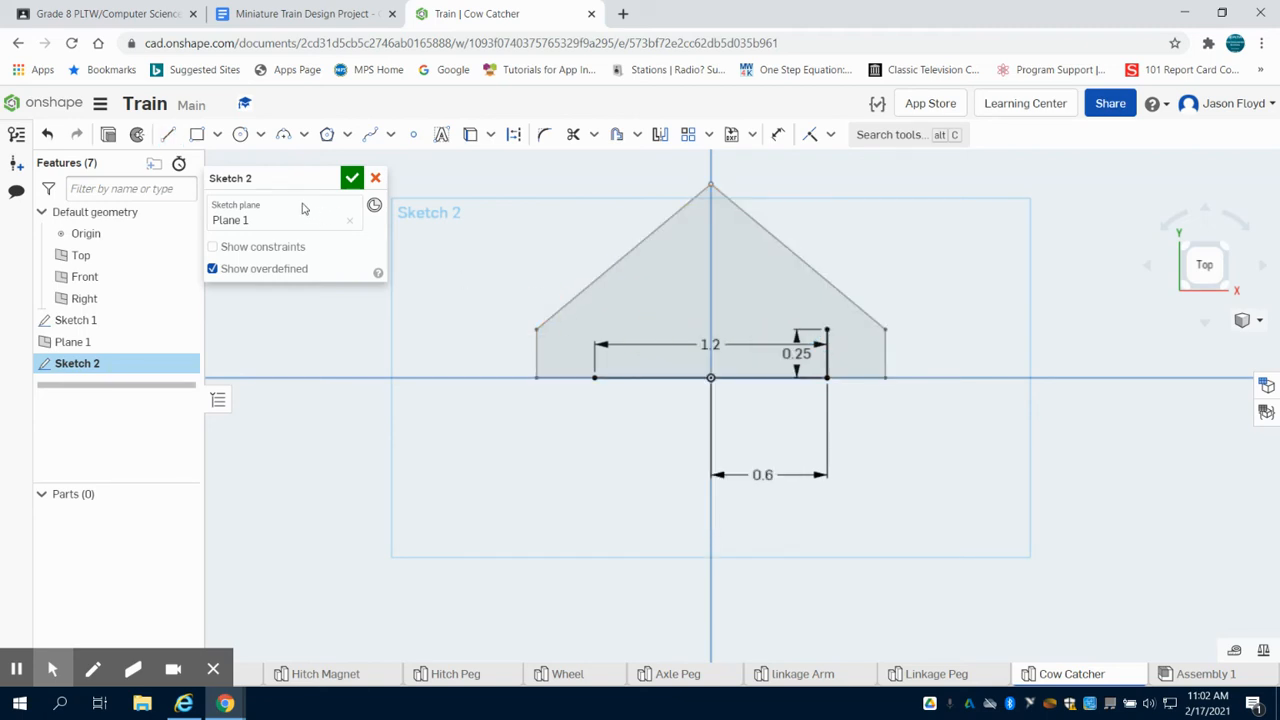
# Step: Draw a vertical 0.25 in line upward from the 1.2 in base line's left endpoint
pyautogui.click(169, 136)
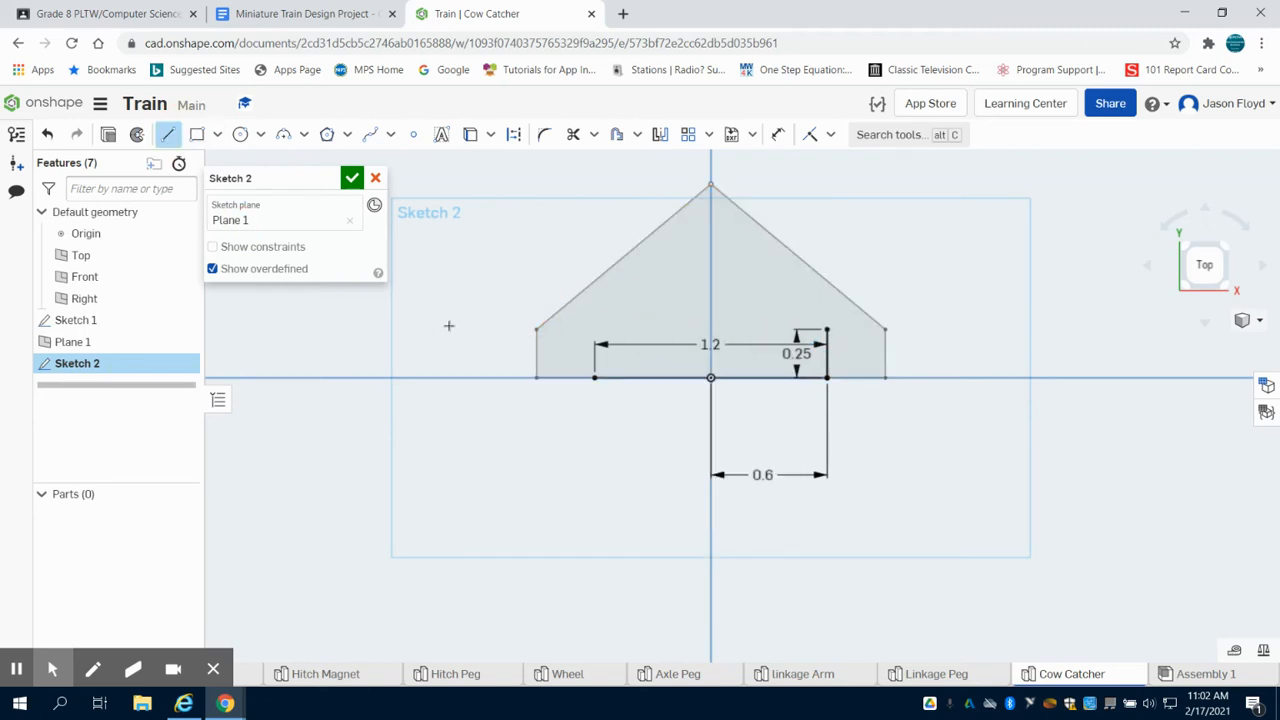
pyautogui.click(594, 377)
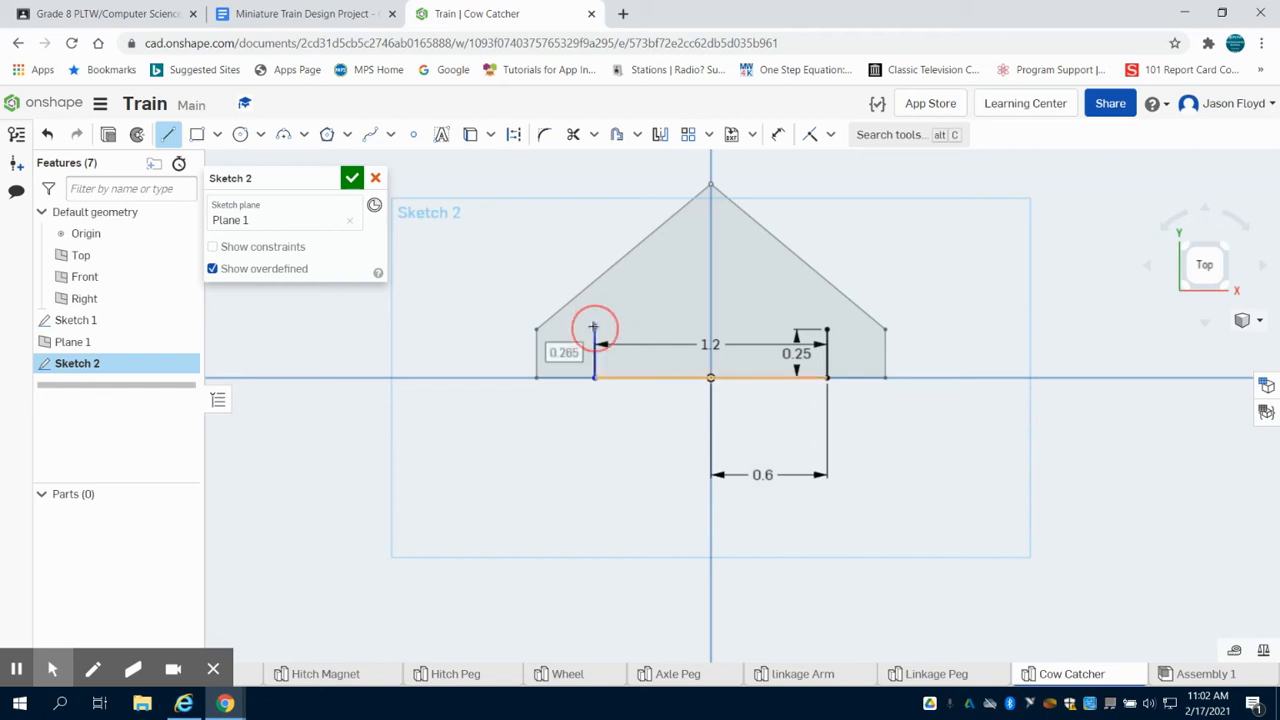
pyautogui.write('0.25')
pyautogui.press('Return')
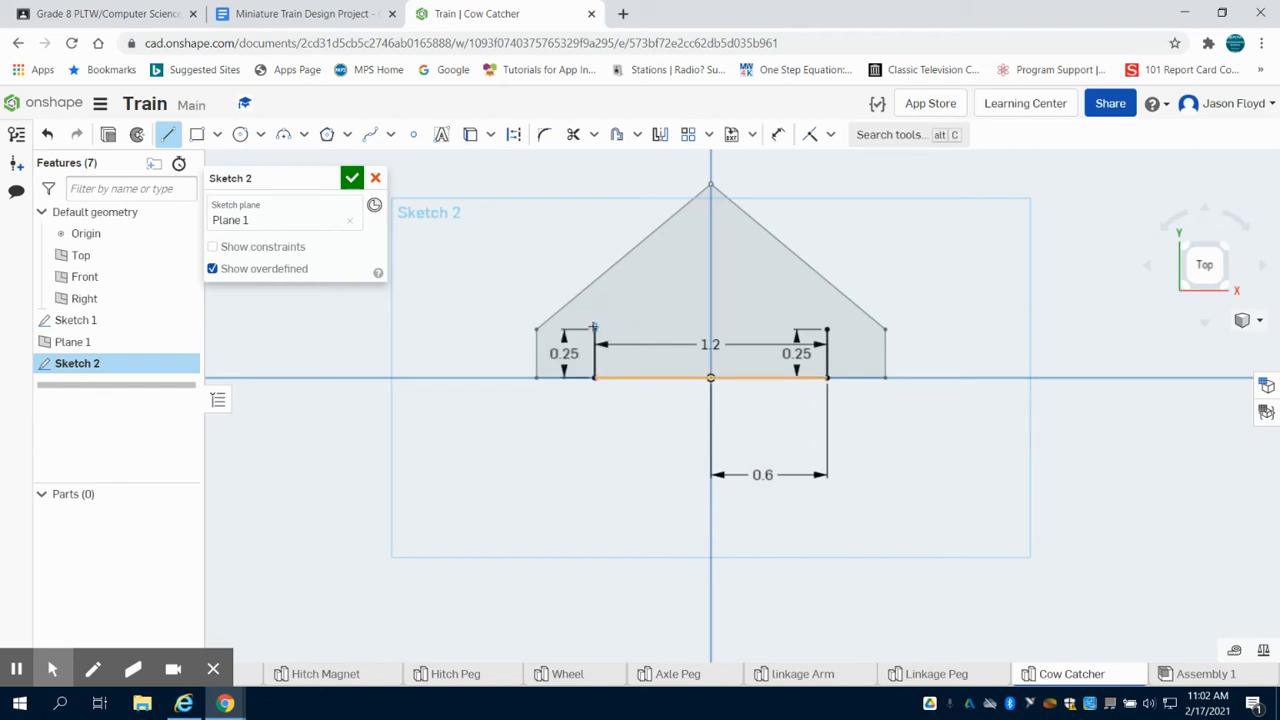
# Step: Place a sketch point directly above the origin and dimension it 0.75 in from the origin
pyautogui.click(412, 134)
pyautogui.click(709, 242)
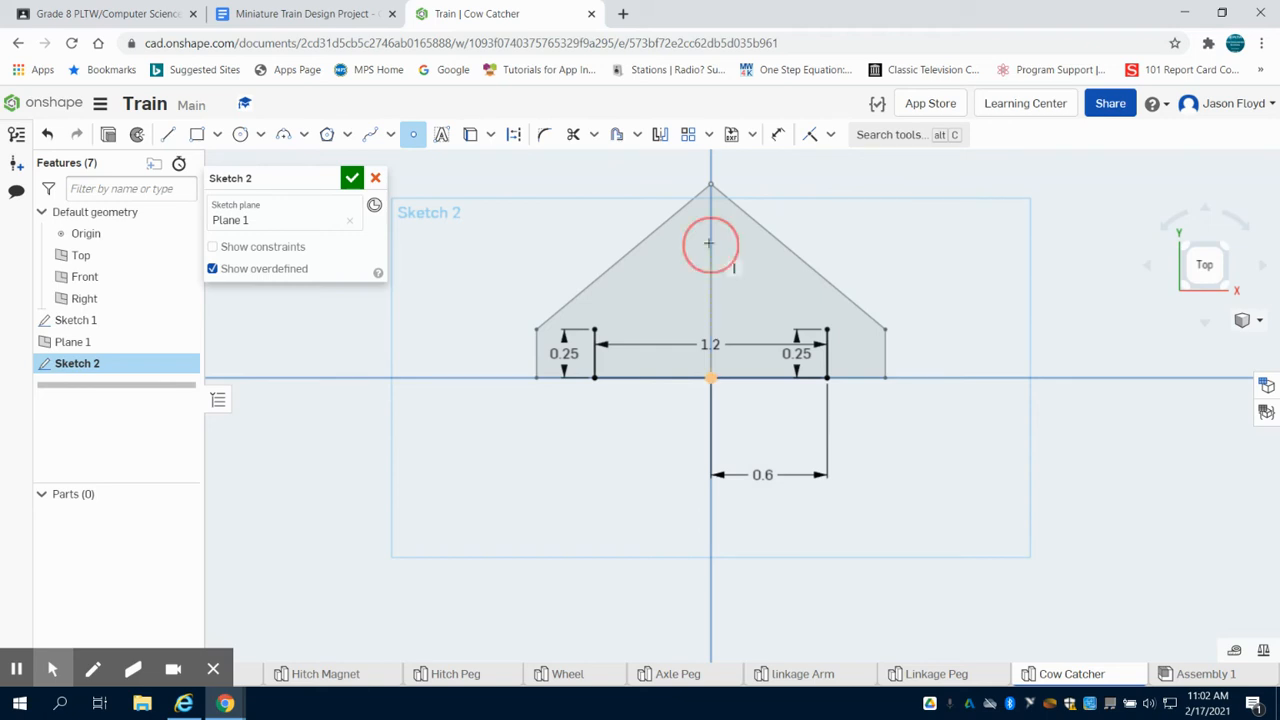
pyautogui.click(779, 134)
pyautogui.click(711, 258)
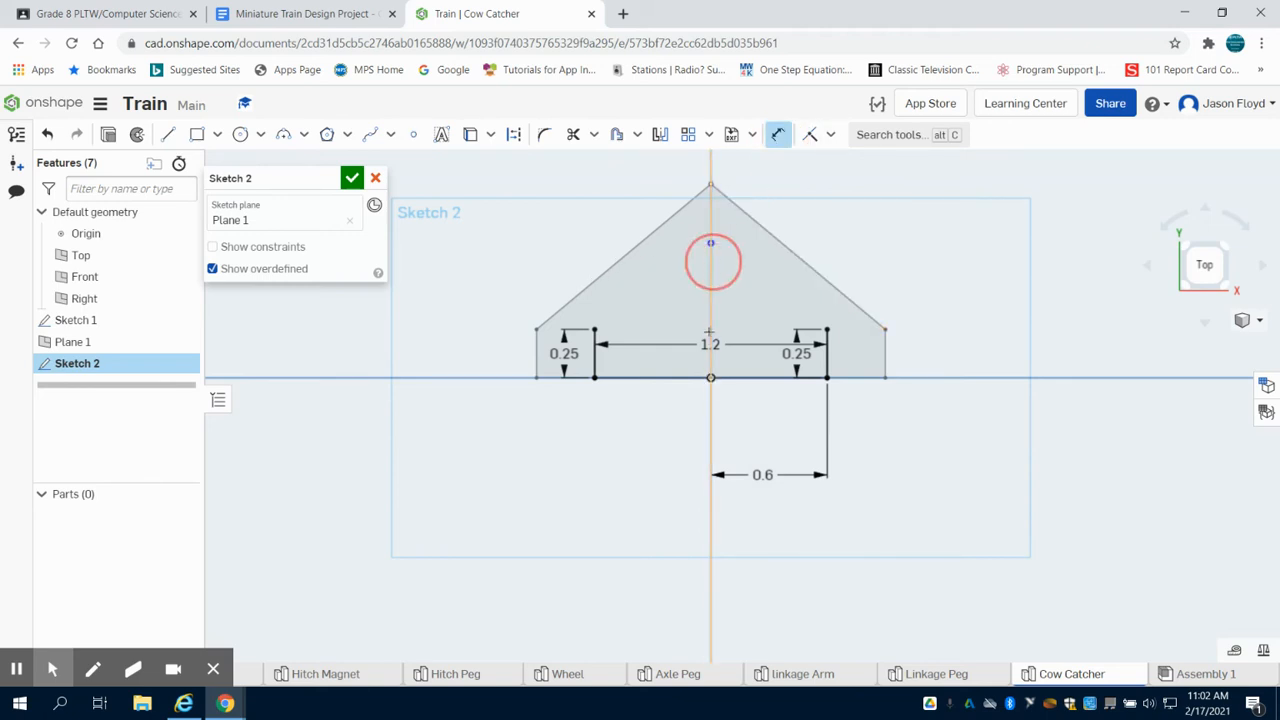
pyautogui.click(711, 378)
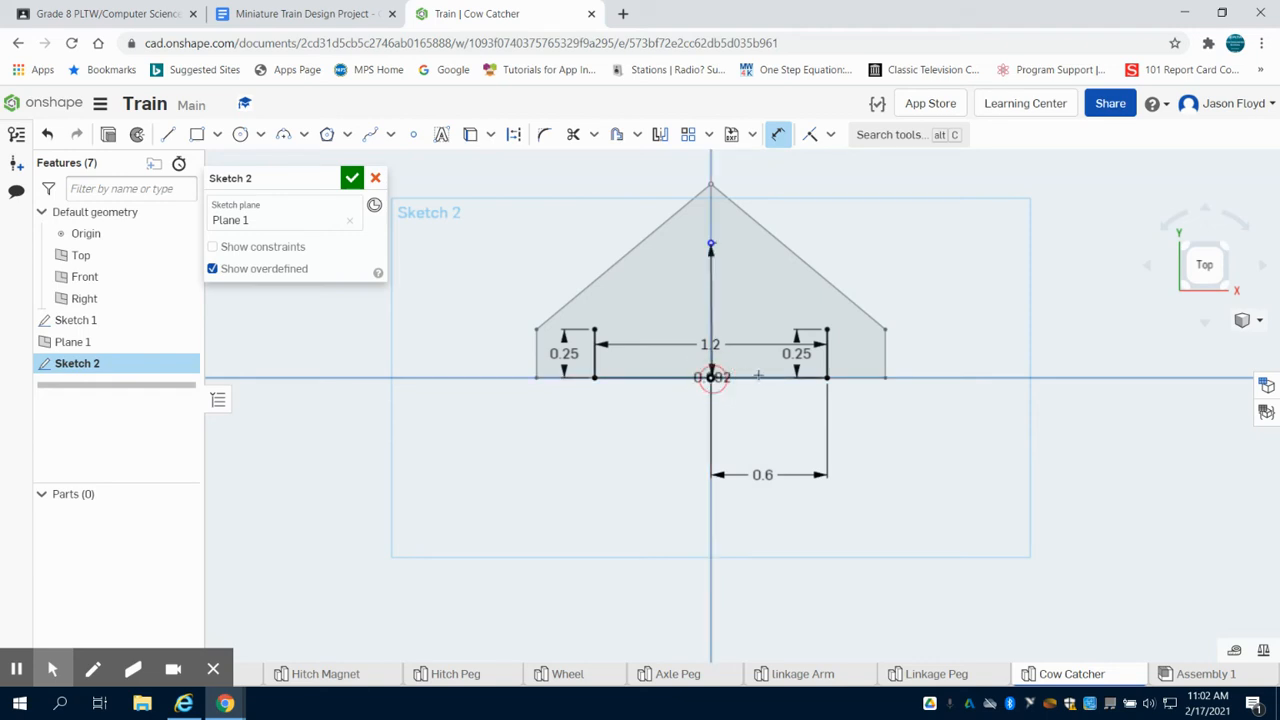
pyautogui.click(929, 376)
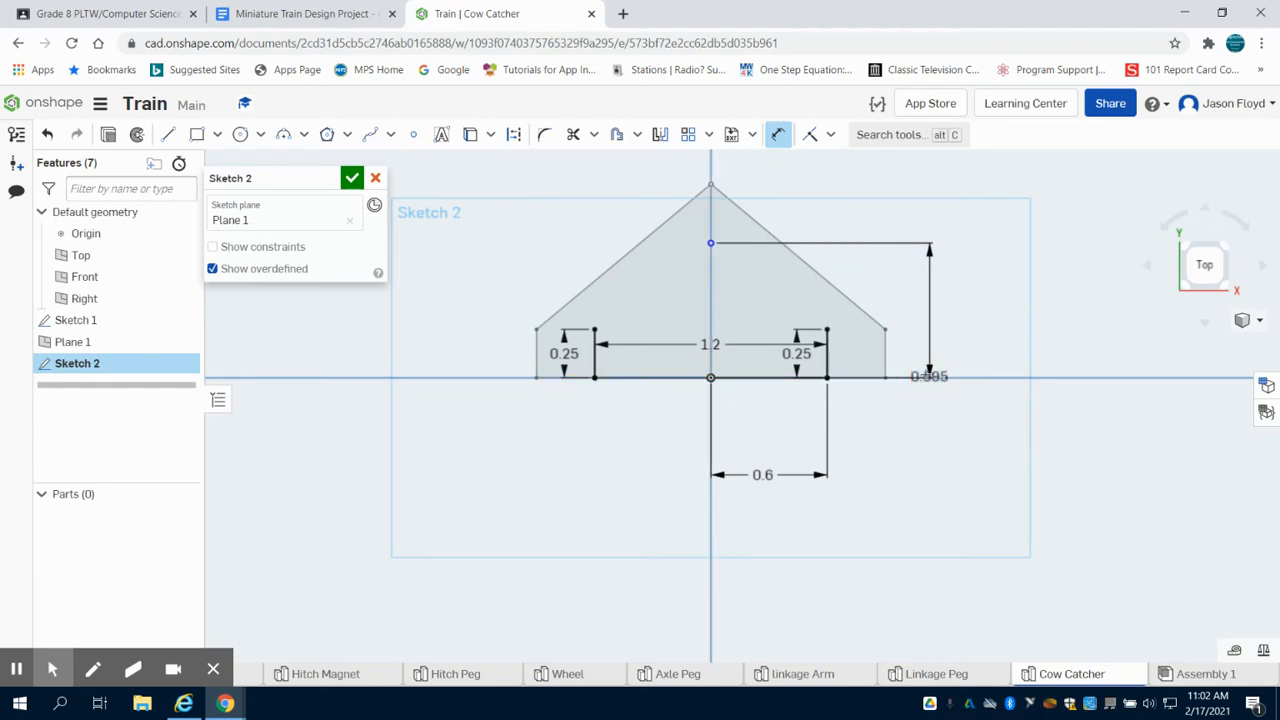
pyautogui.press('BackSpace')
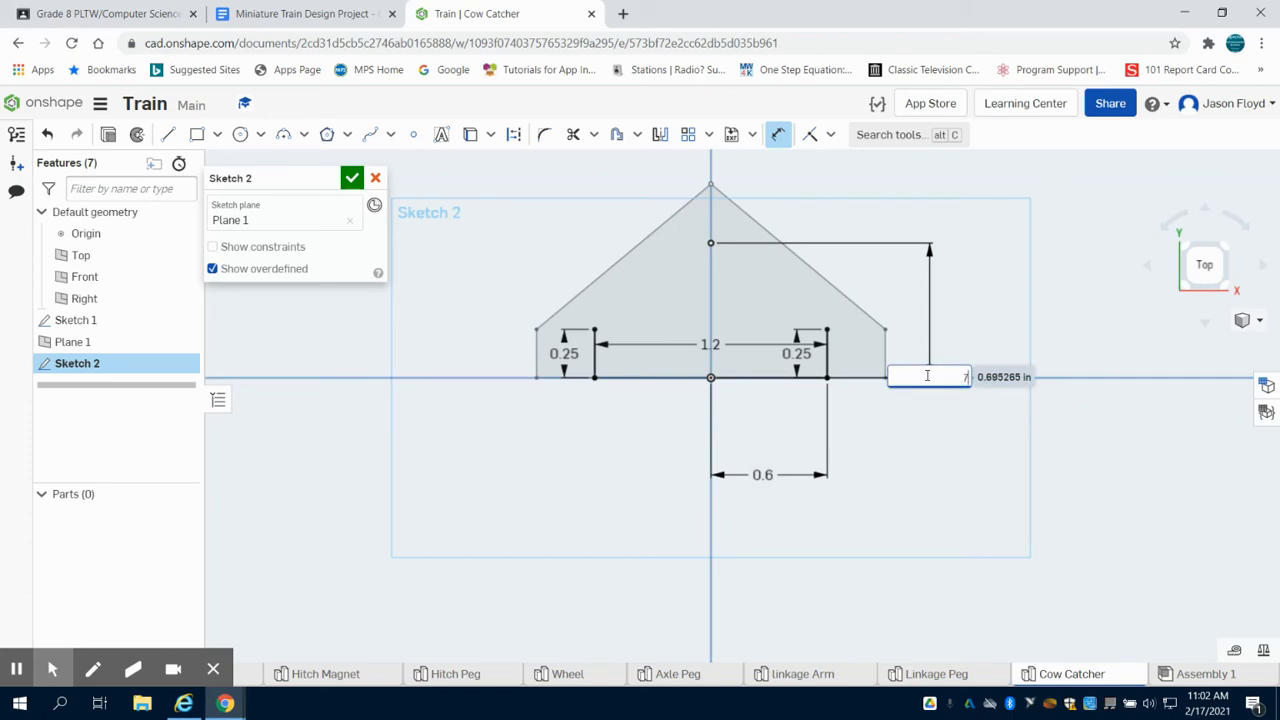
pyautogui.write('.75')
pyautogui.press('Return')
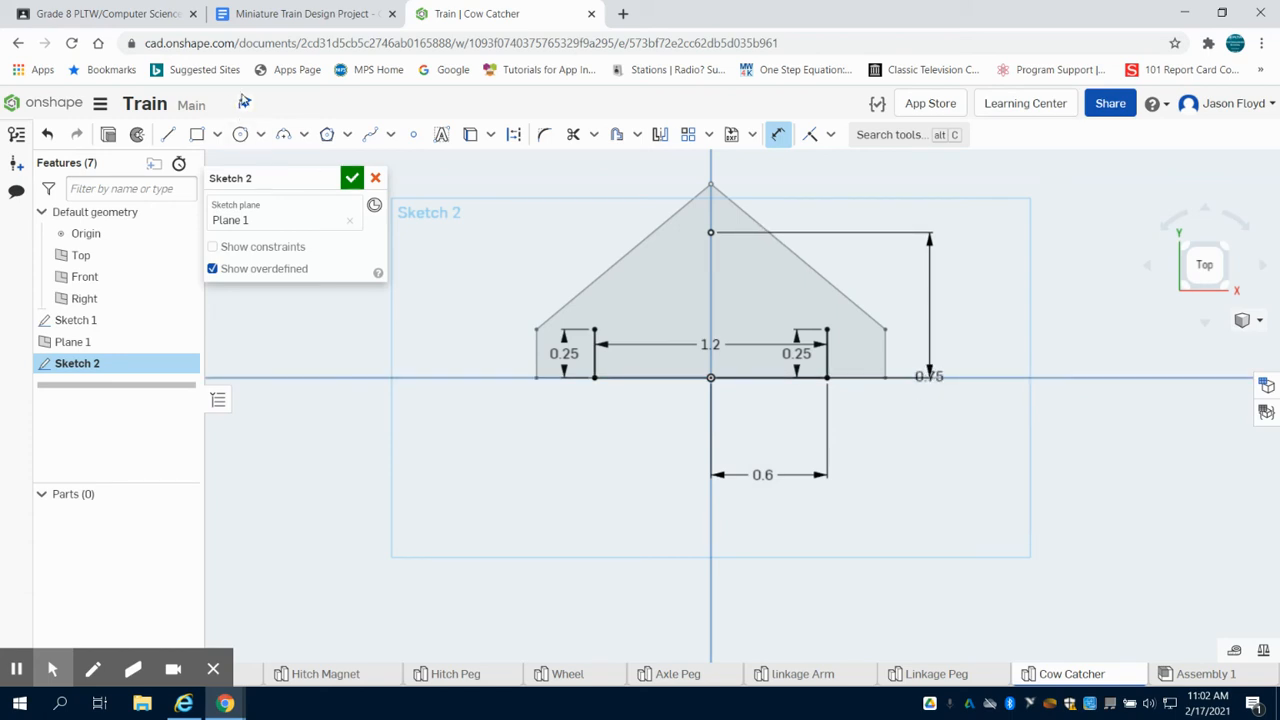
# Step: Close the smaller profile with two sloped lines joining the short side lines' upper ends to the apex point, and accept the sketch
pyautogui.click(168, 135)
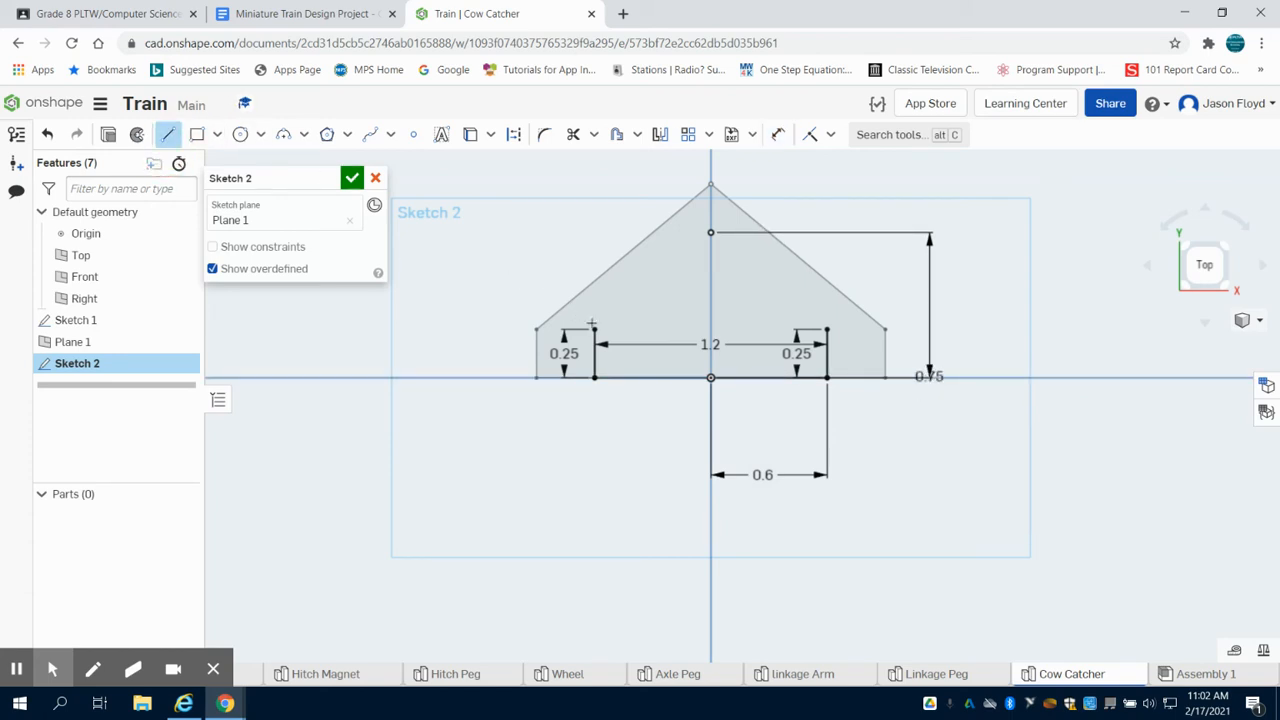
pyautogui.click(594, 330)
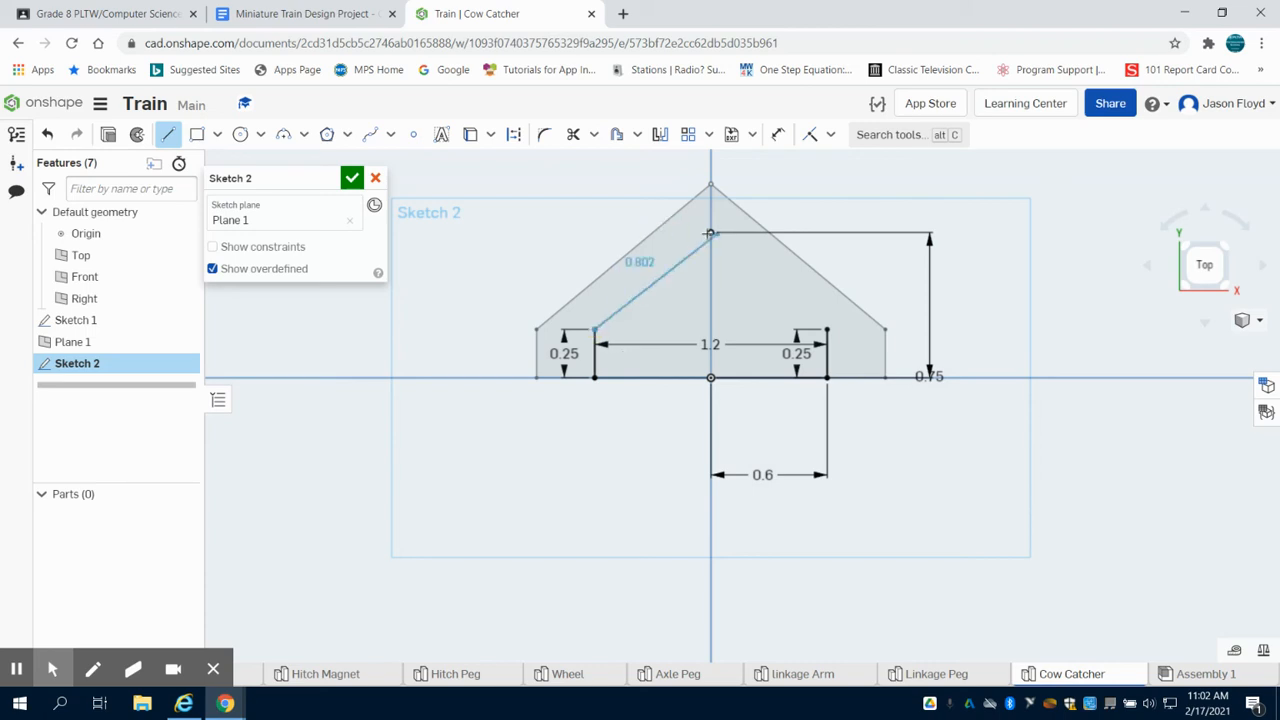
pyautogui.click(708, 233)
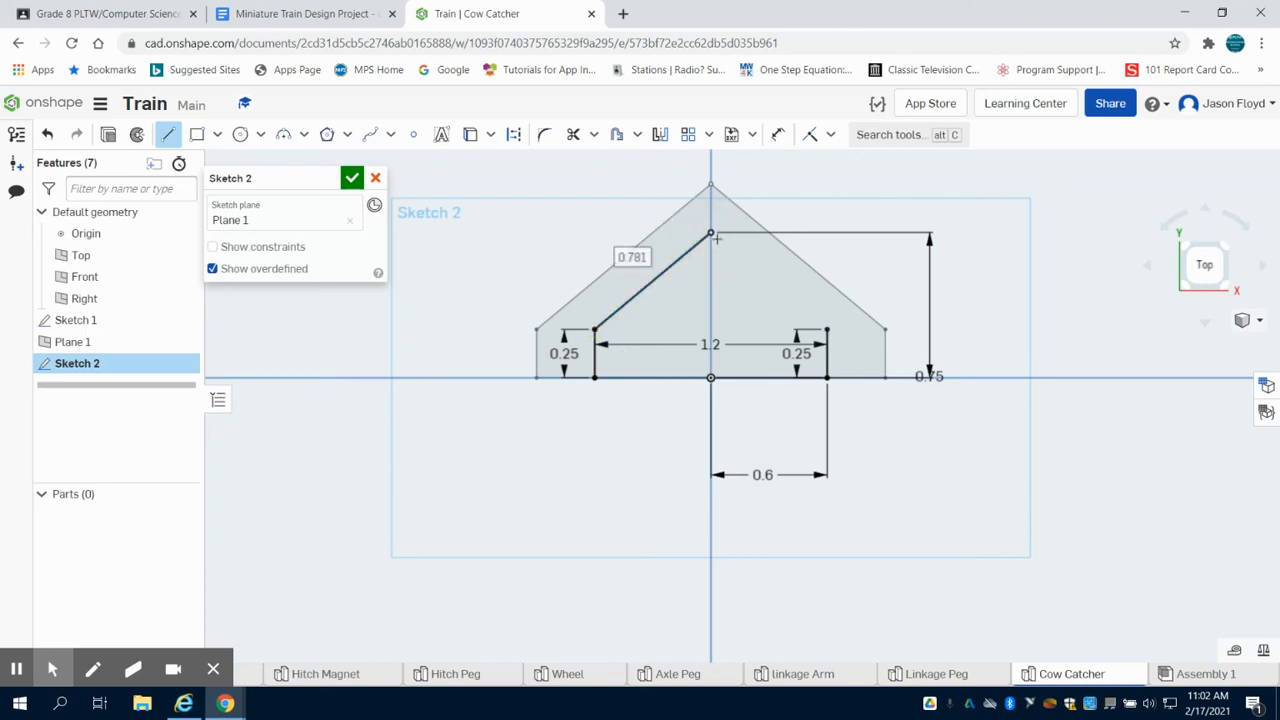
pyautogui.click(826, 330)
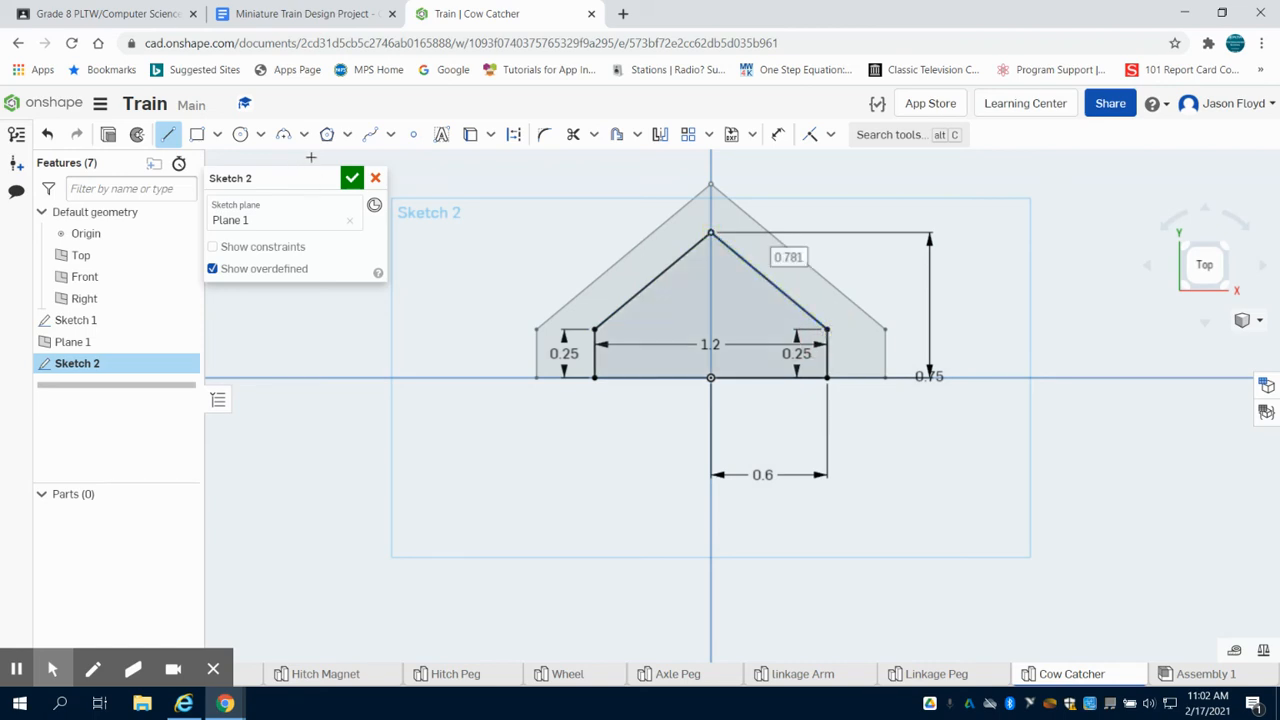
pyautogui.click(352, 180)
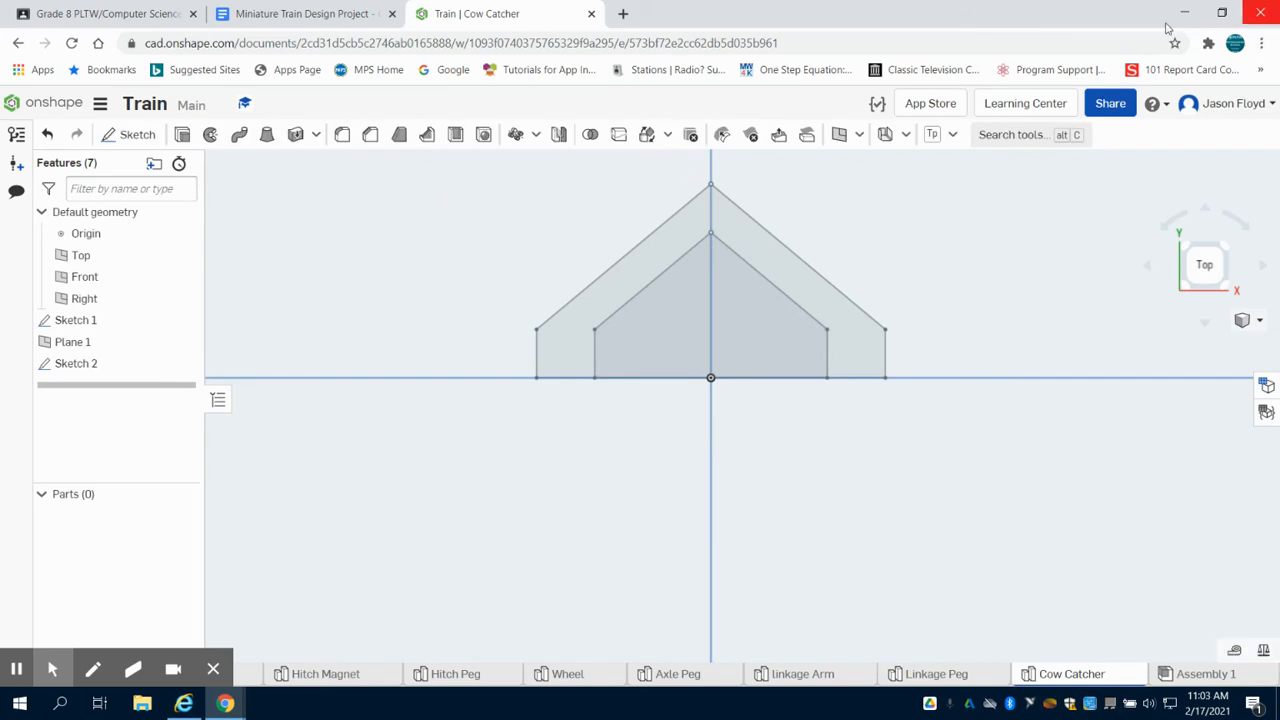
# Step: Loft a new solid from the Sketch 1 profile to the Sketch 2 profile
pyautogui.click(1228, 250)
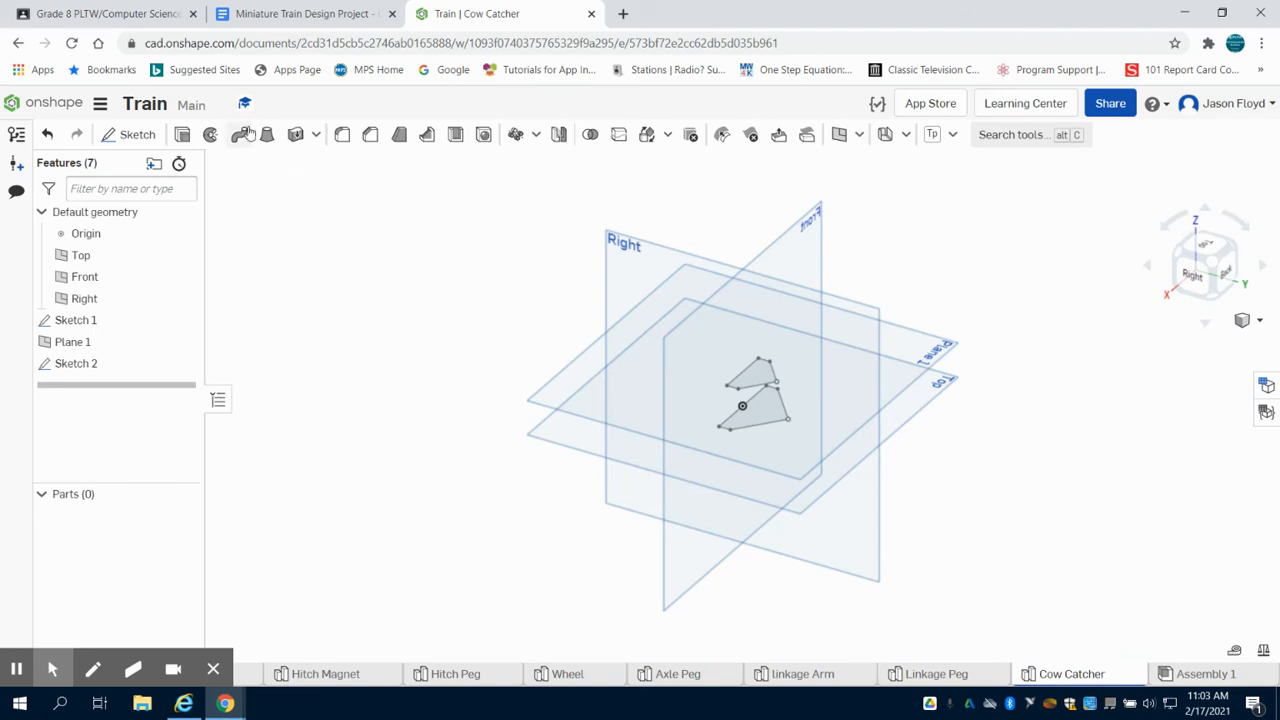
pyautogui.click(267, 134)
pyautogui.click(99, 327)
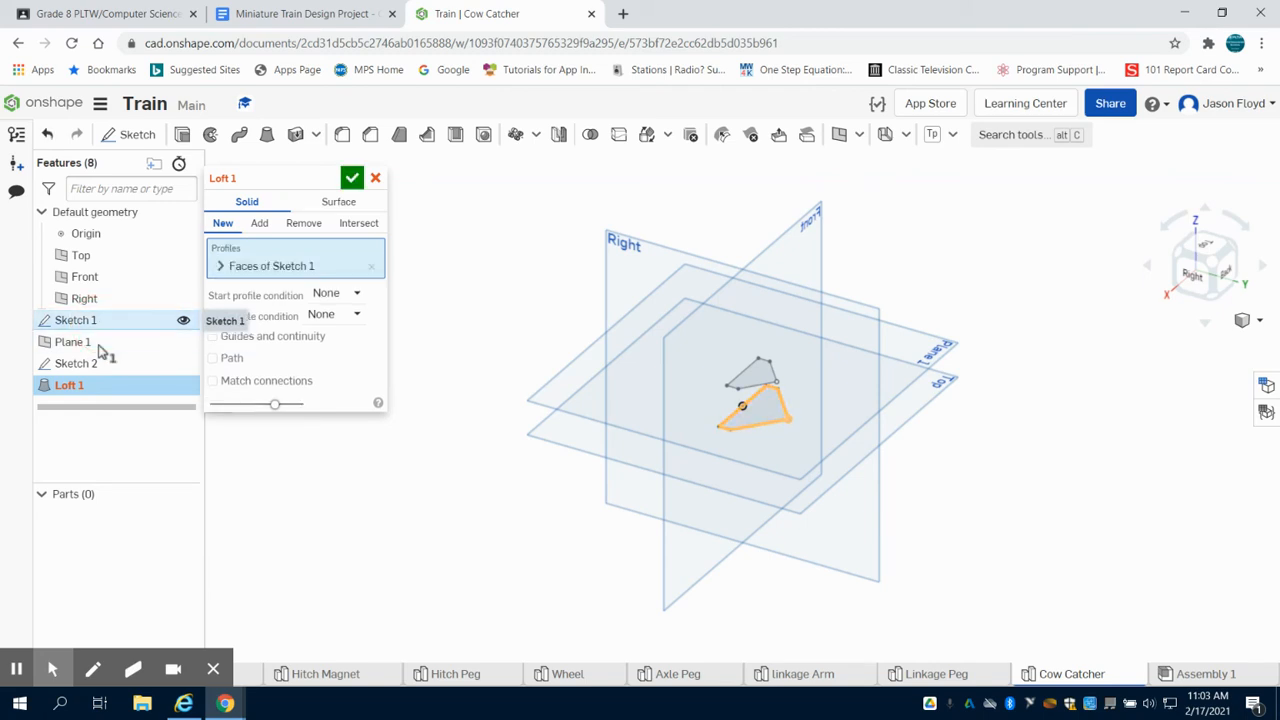
pyautogui.click(93, 368)
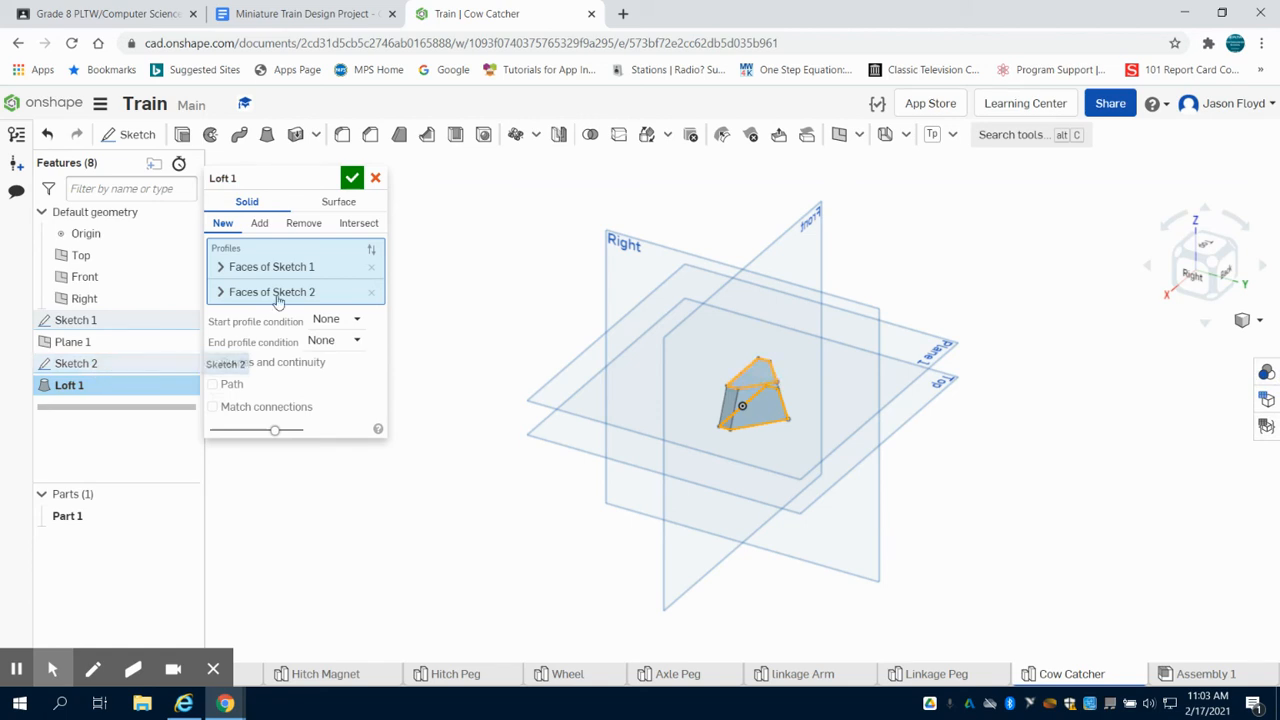
pyautogui.click(351, 179)
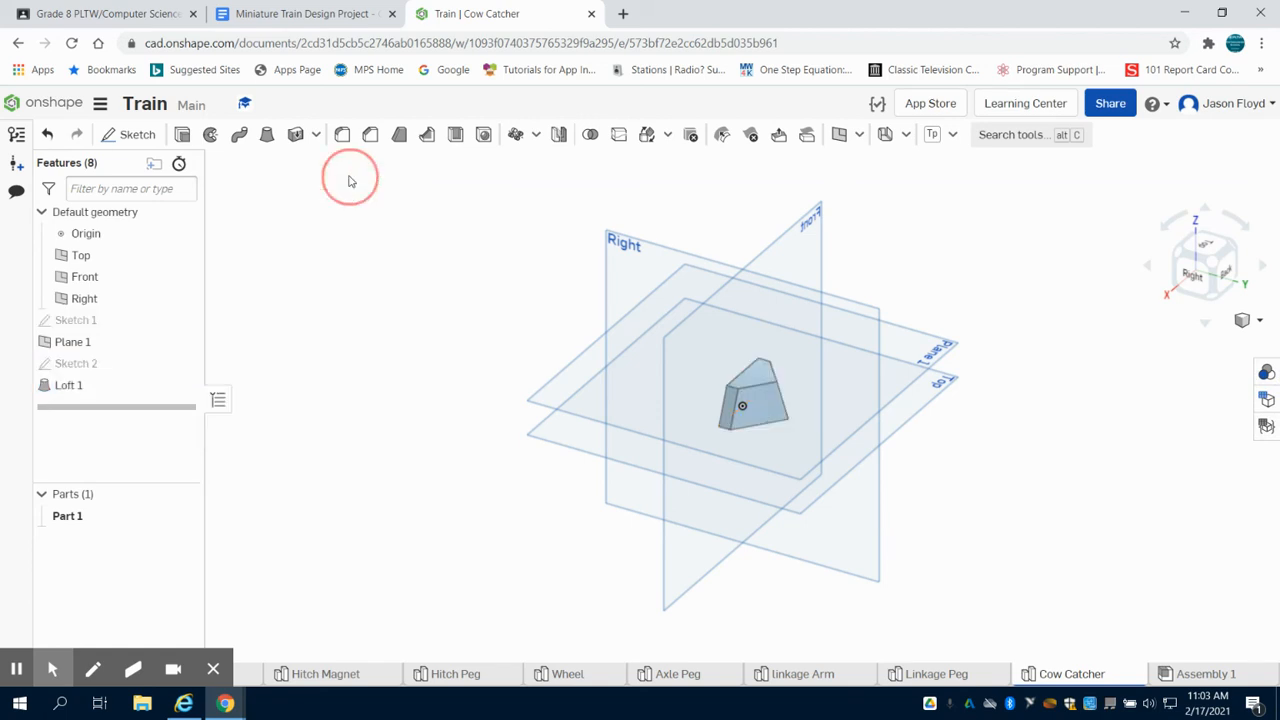
pyautogui.moveTo(1127, 451); pyautogui.dragTo(1190, 478, button='right')
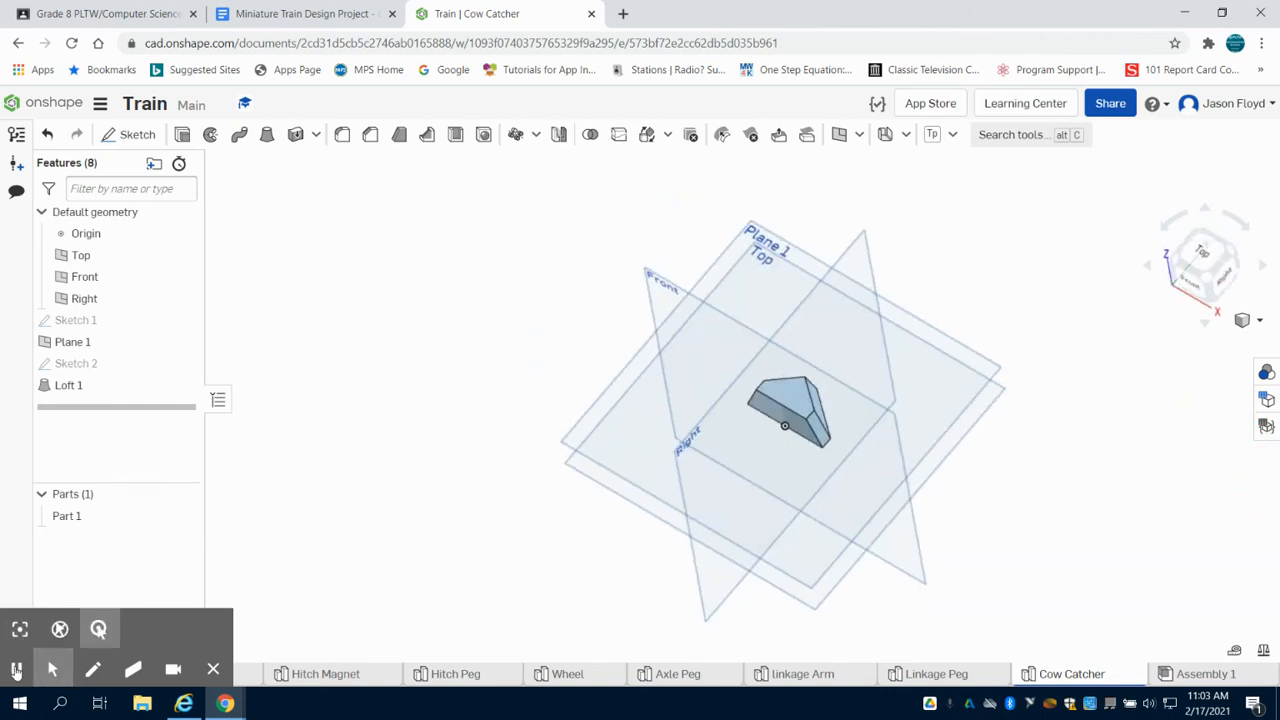
# Step: Start a sketch on one of the two large angled faces that meet at the lofted solid's pointed nose
pyautogui.click(1233, 257)
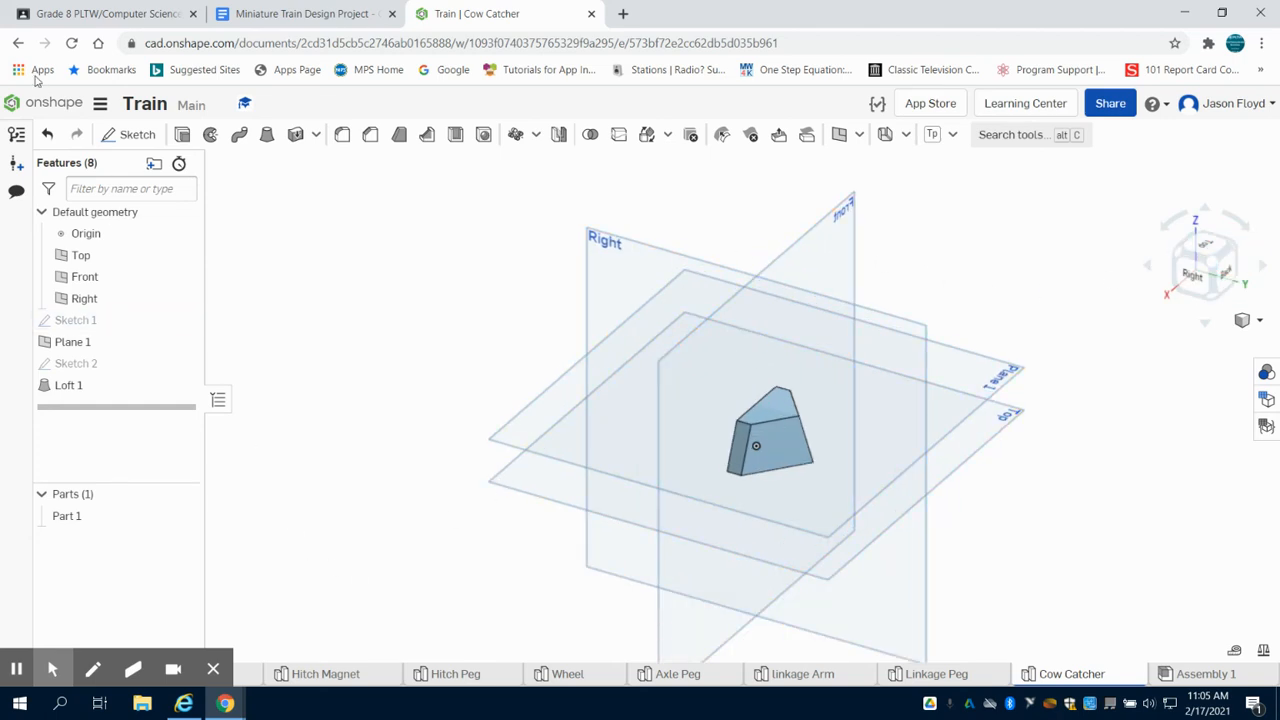
pyautogui.click(132, 134)
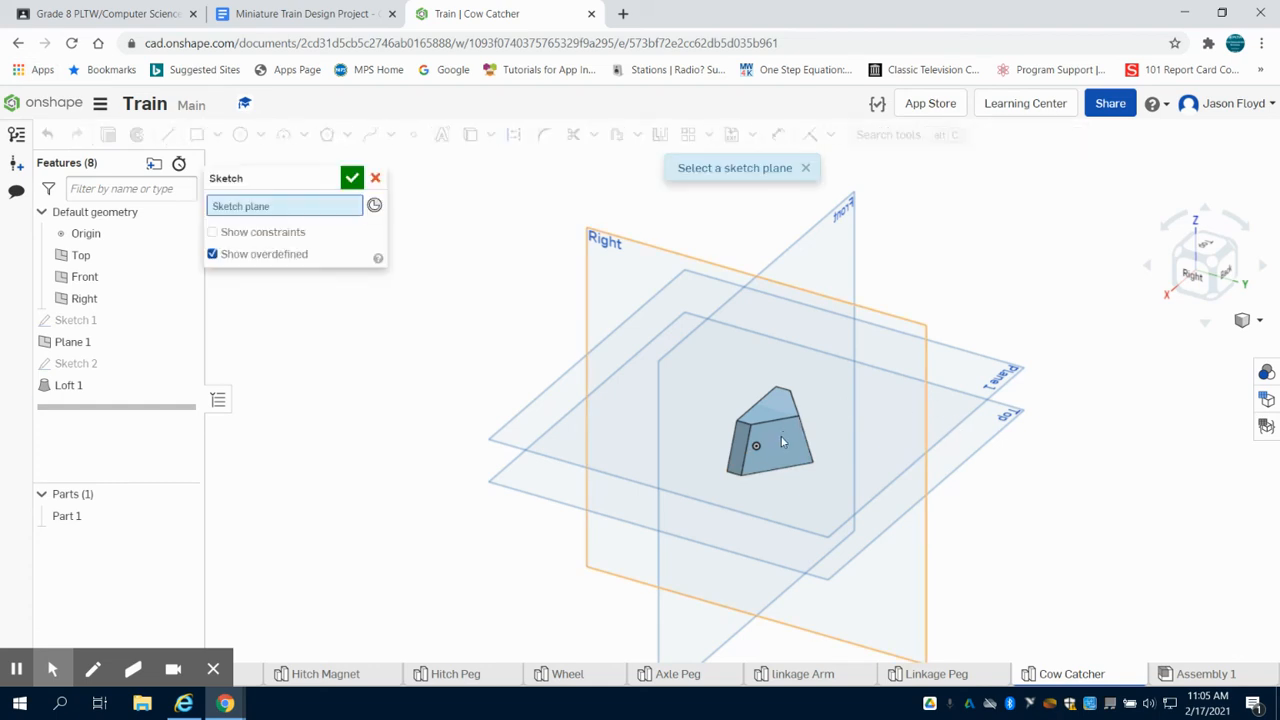
pyautogui.click(782, 441)
pyautogui.scroll(3, 782, 441)
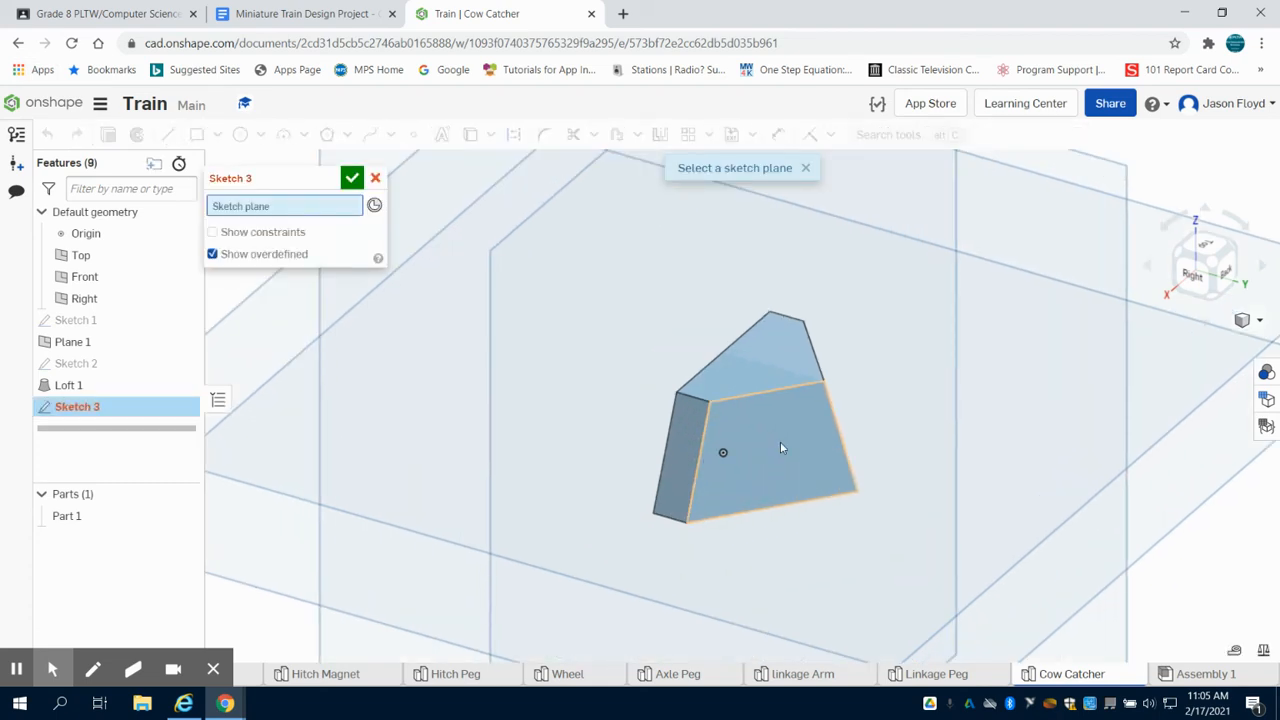
pyautogui.click(781, 444)
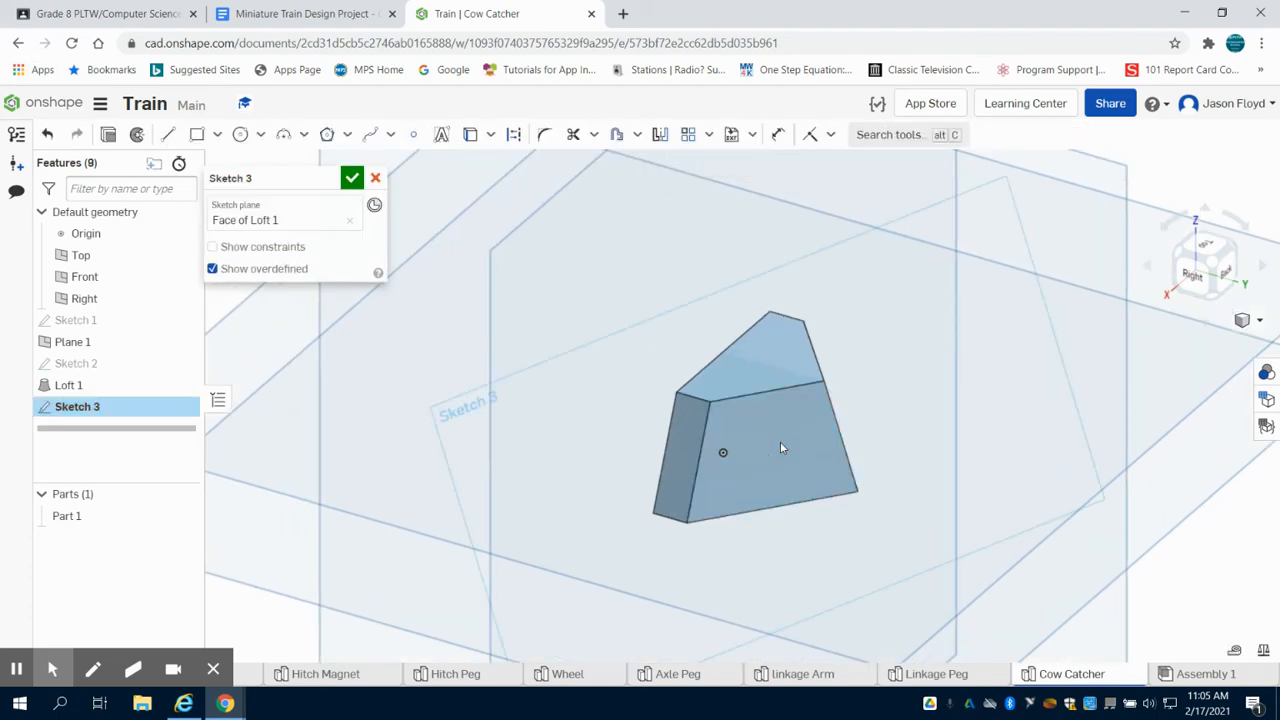
# Step: Offset the angled face's outline inward by 0.1 in and accept the sketch
pyautogui.click(625, 141)
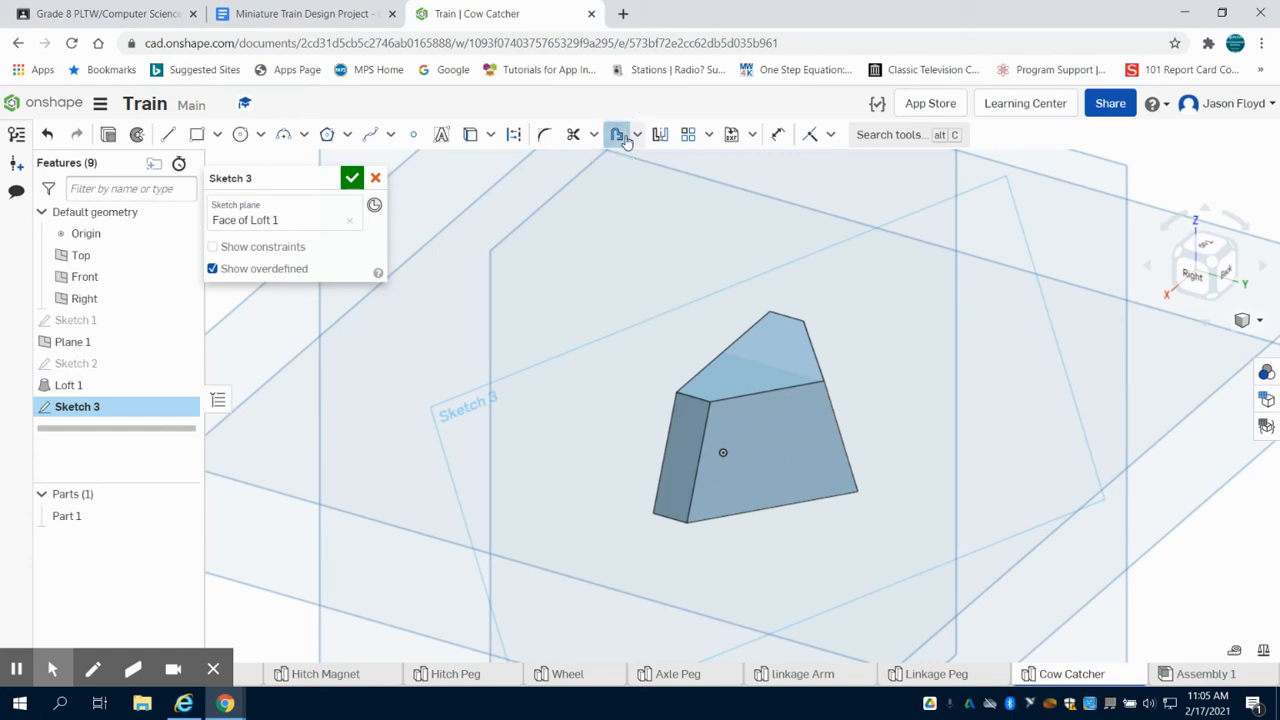
pyautogui.click(775, 423)
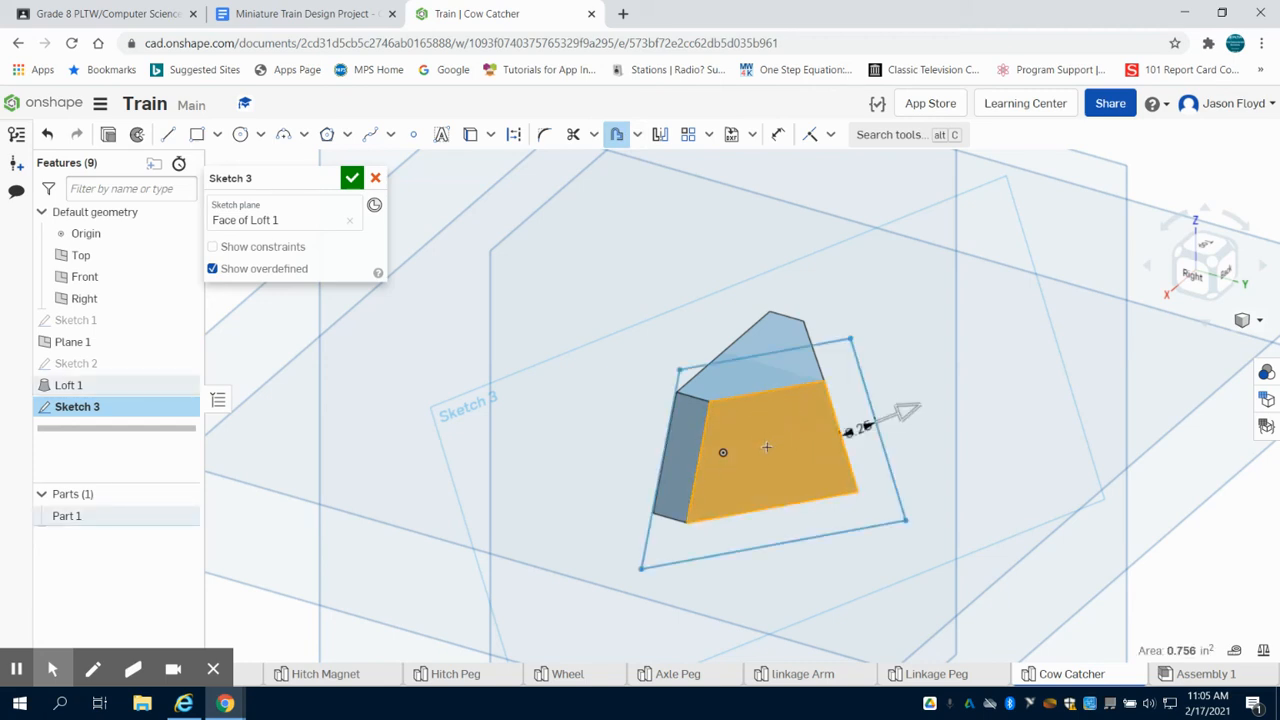
pyautogui.click(908, 410)
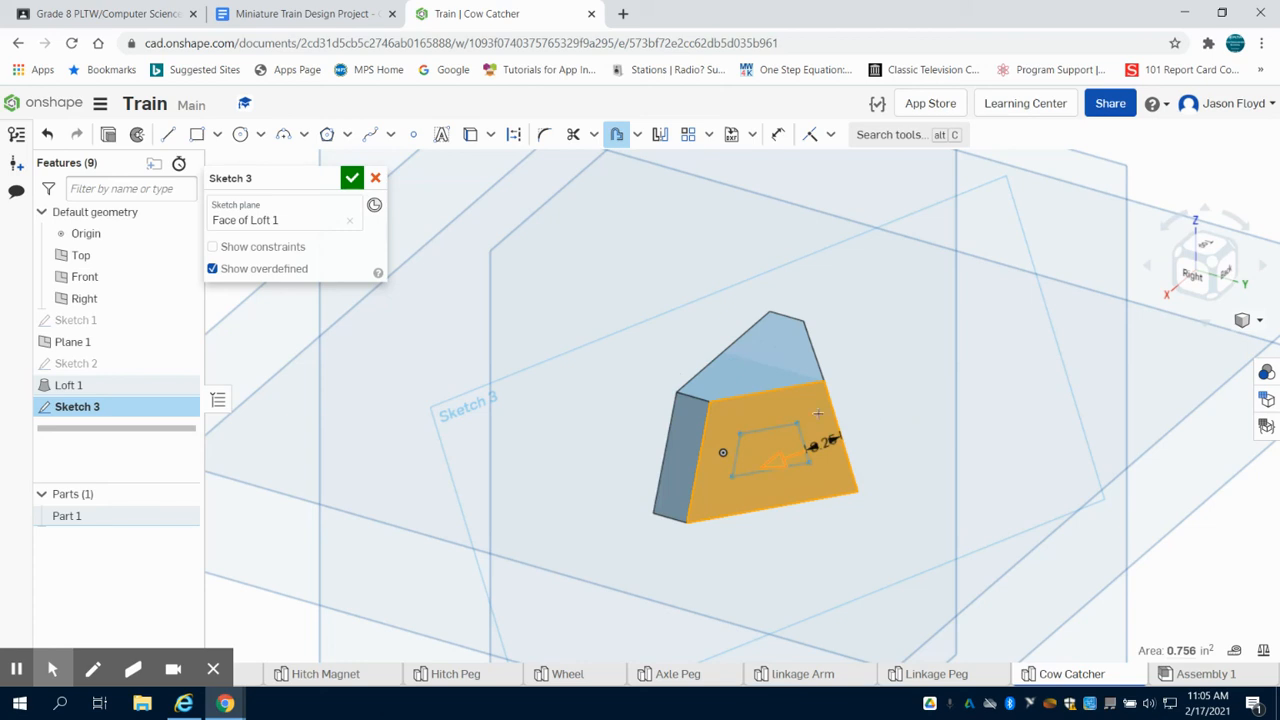
pyautogui.scroll(5, 786, 460)
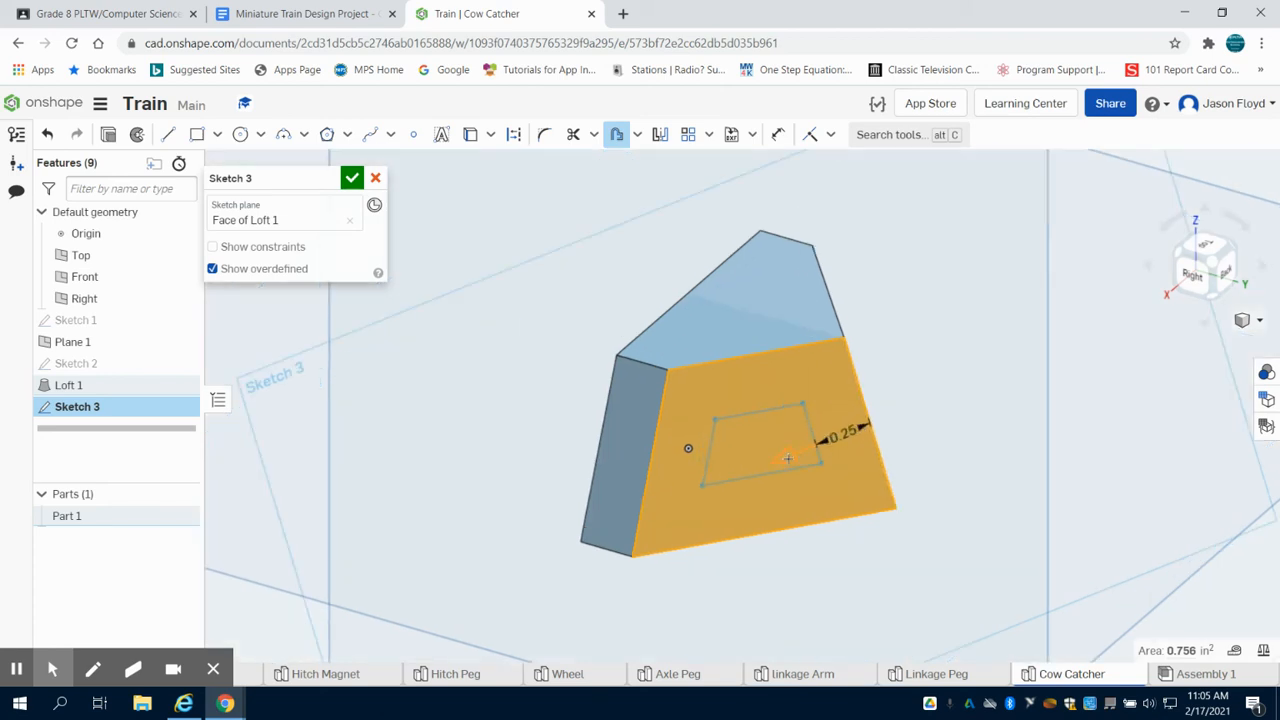
pyautogui.doubleClick(857, 428)
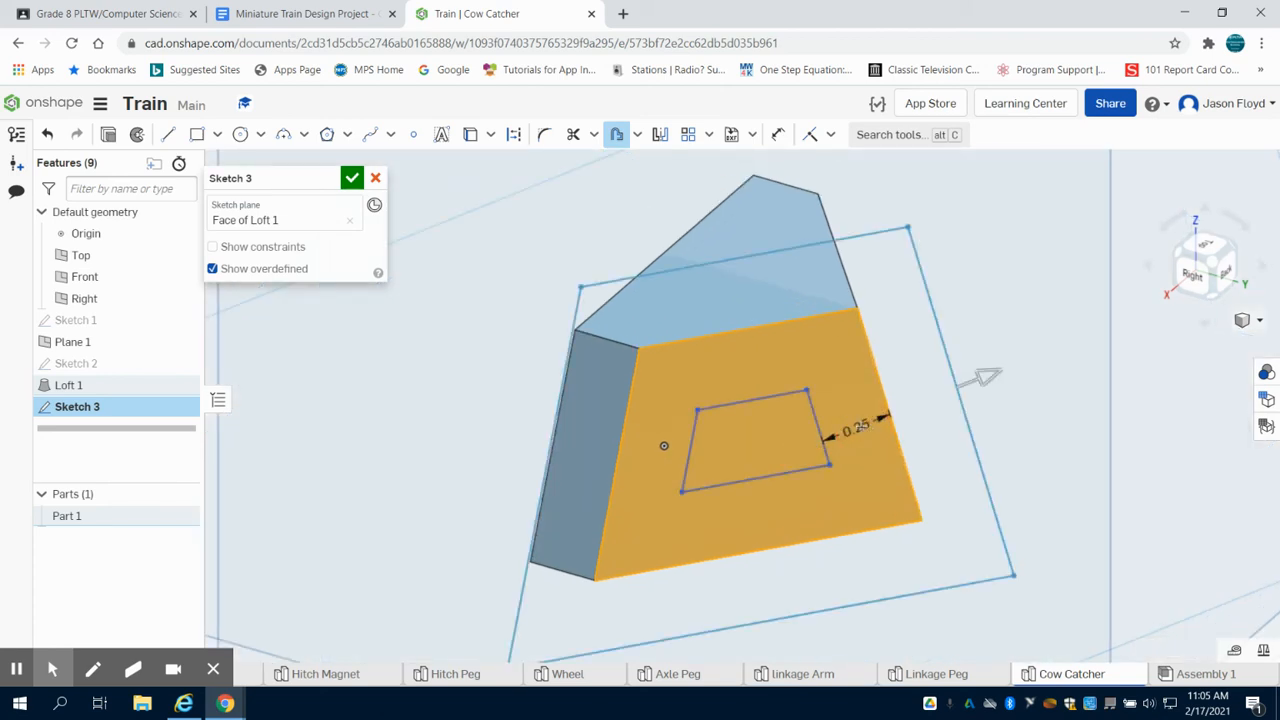
pyautogui.write('1')
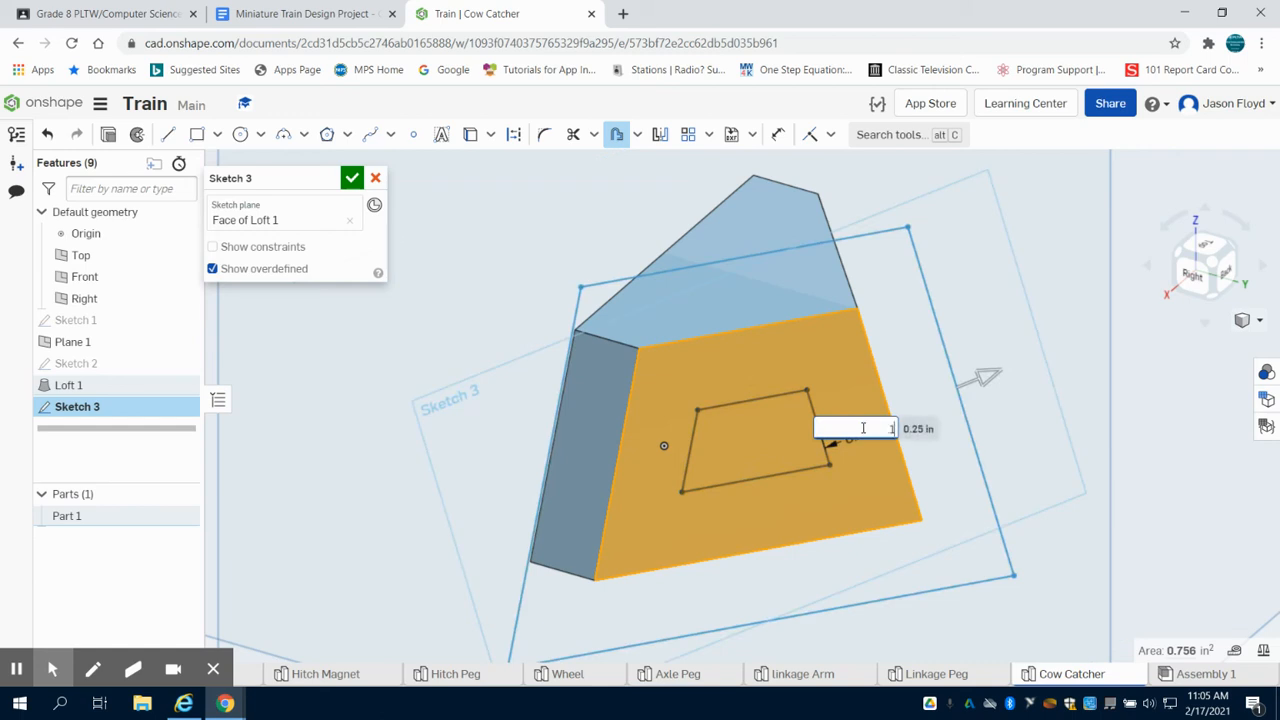
pyautogui.press('Return')
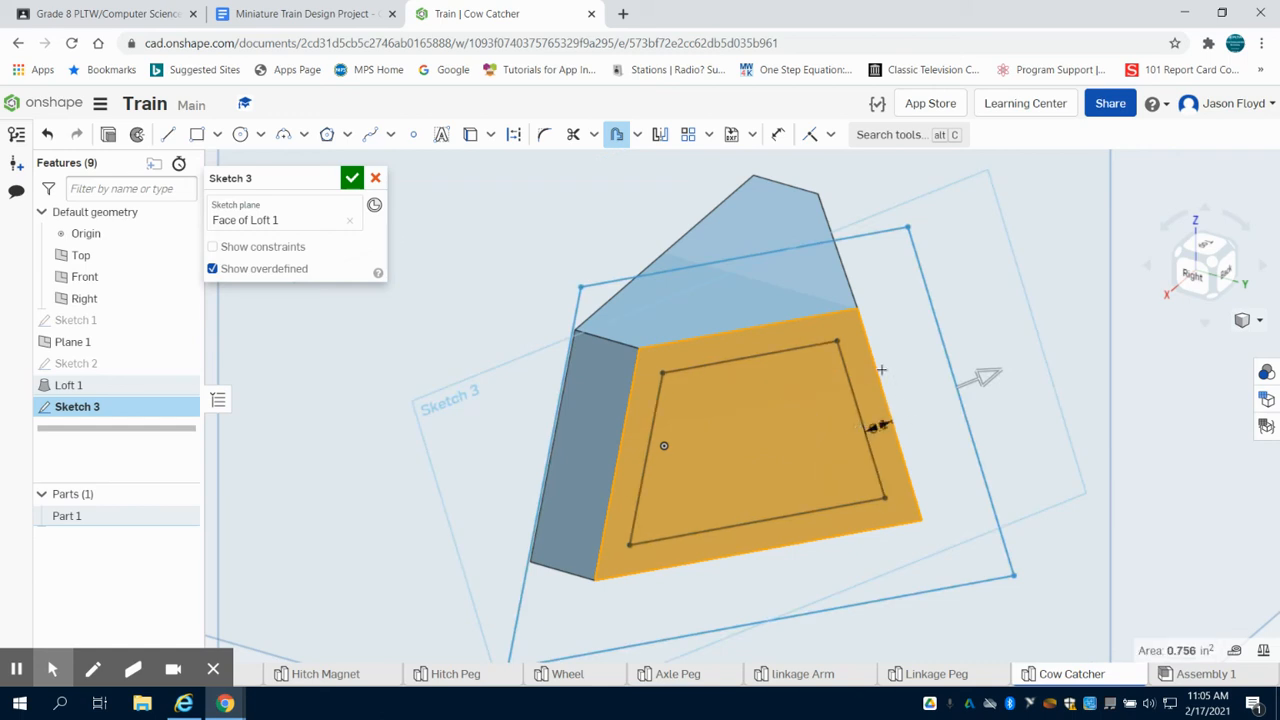
pyautogui.click(350, 178)
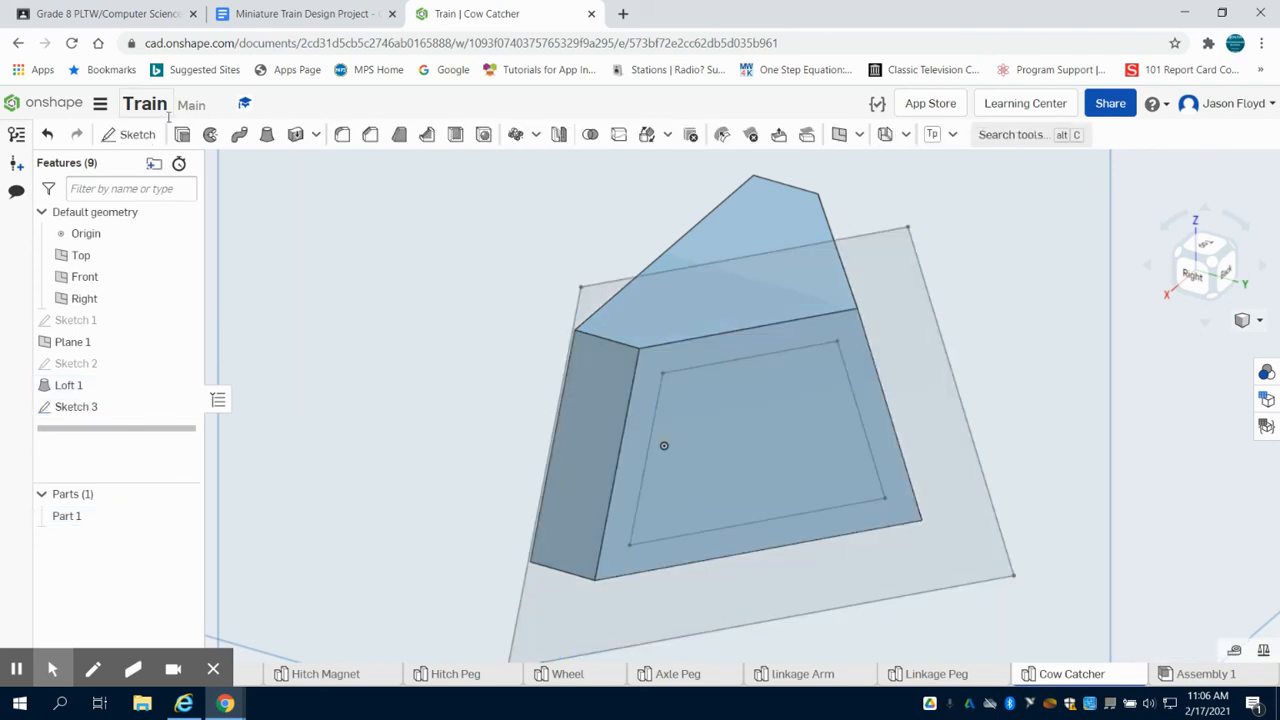
# Step: Cut the inner offset region into the angled face with a Remove extrude at a blind depth of 0.05 in
pyautogui.click(182, 134)
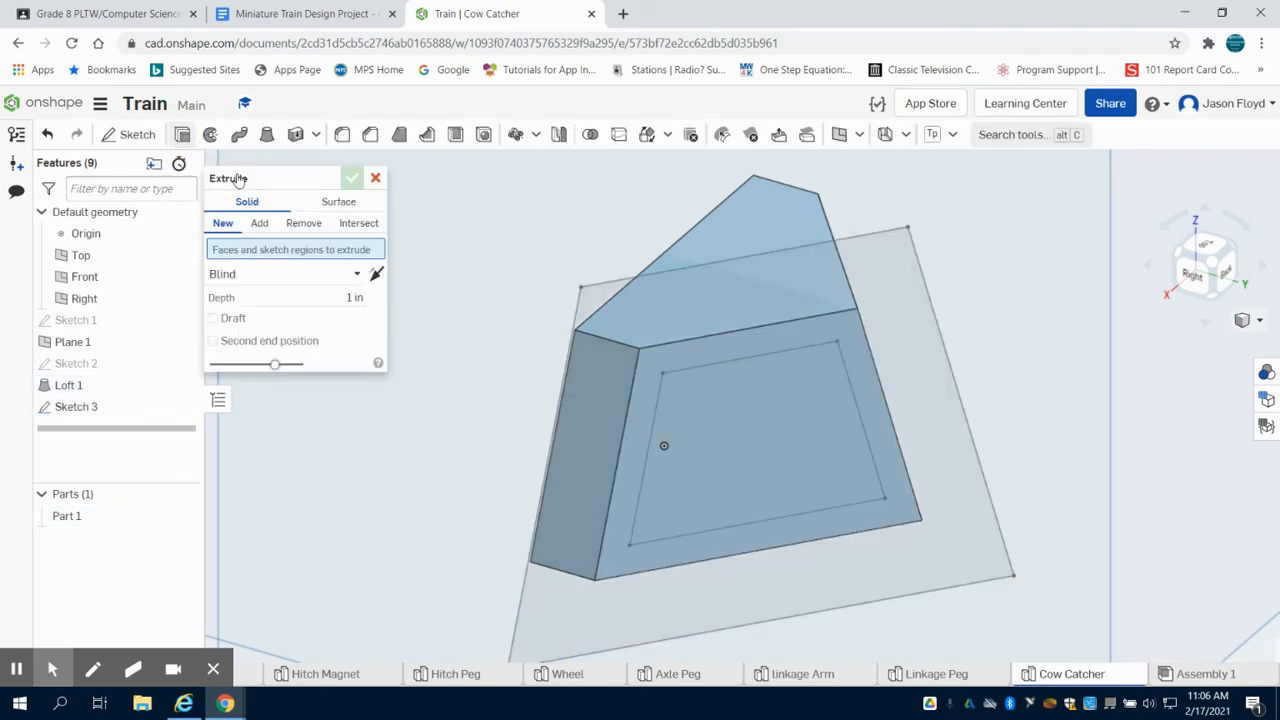
pyautogui.click(730, 418)
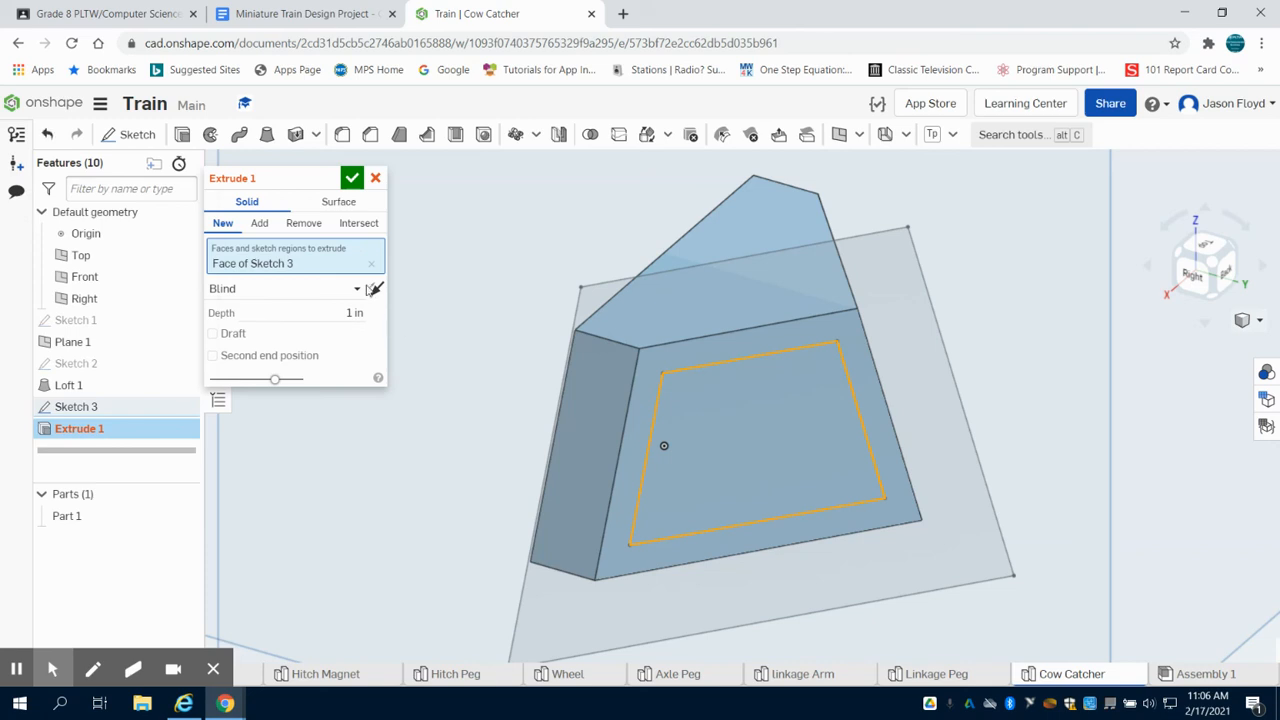
pyautogui.click(303, 223)
pyautogui.click(342, 312)
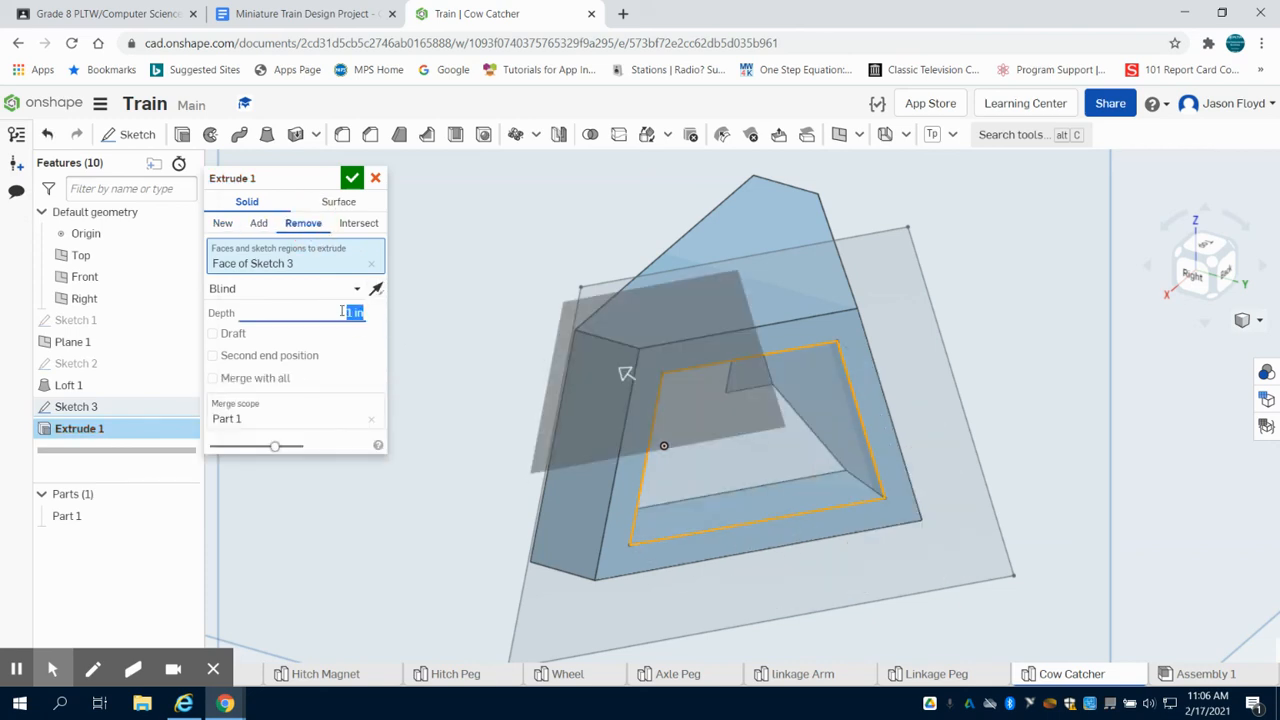
pyautogui.write('.05')
pyautogui.press('Return')
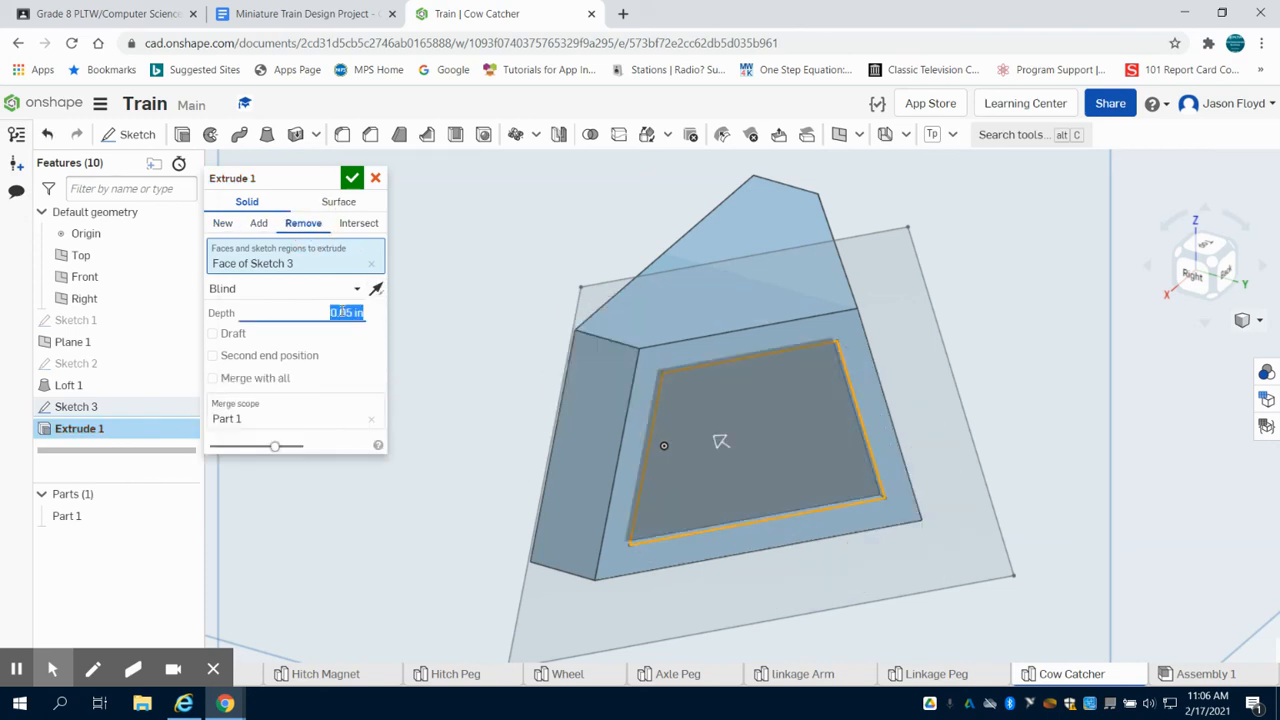
pyautogui.click(350, 178)
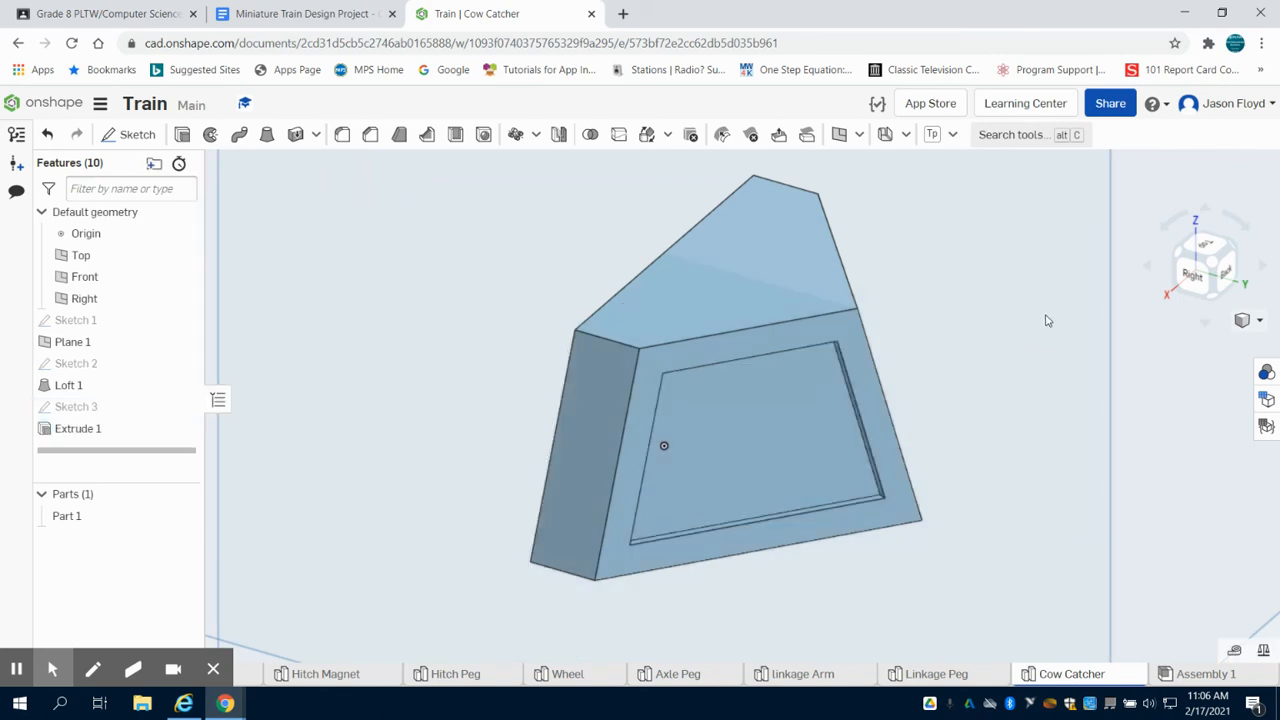
# Step: Start a sketch on the second large angled face, on the other side of the nose from the recessed panel
pyautogui.moveTo(1046, 320); pyautogui.dragTo(970, 347, button='right')
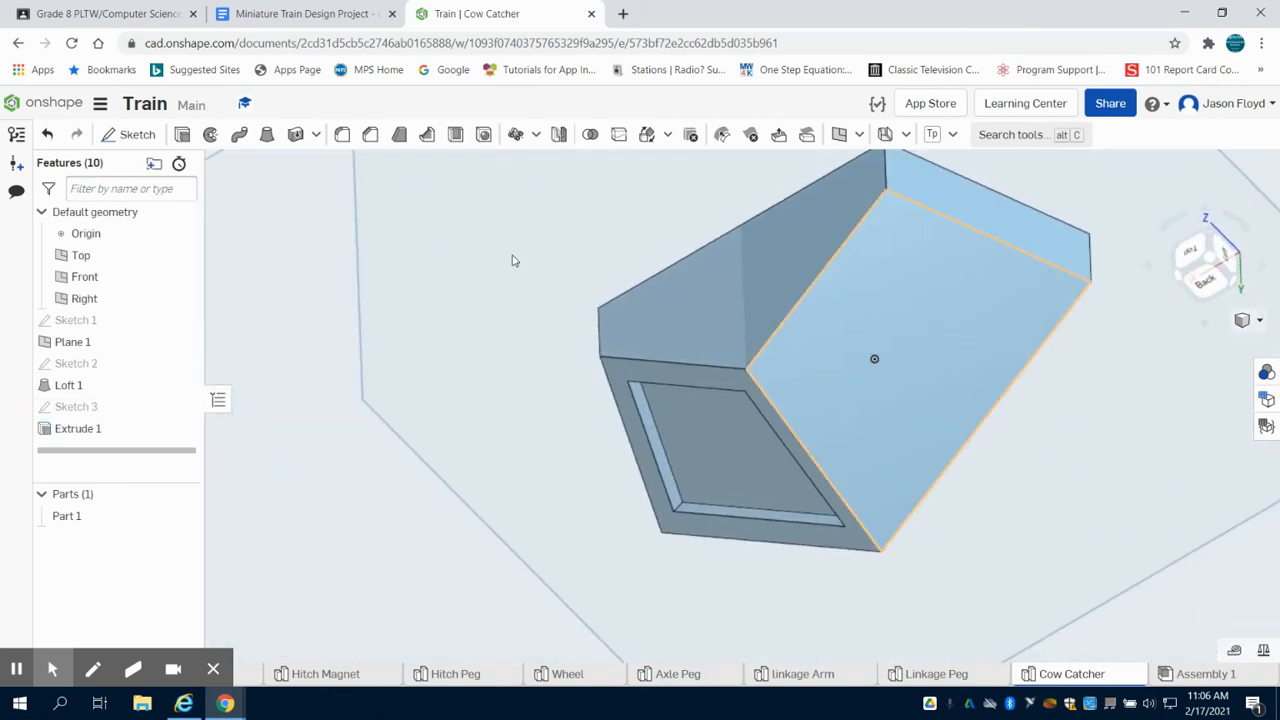
pyautogui.click(130, 134)
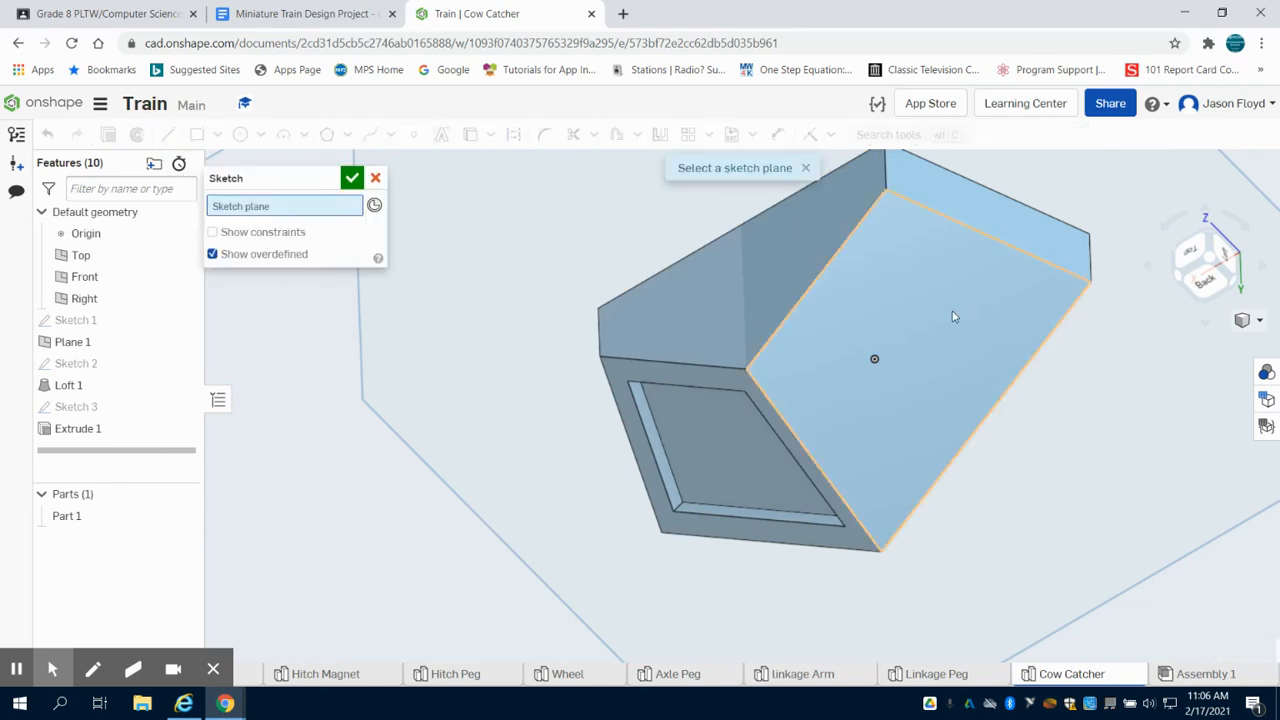
pyautogui.click(953, 317)
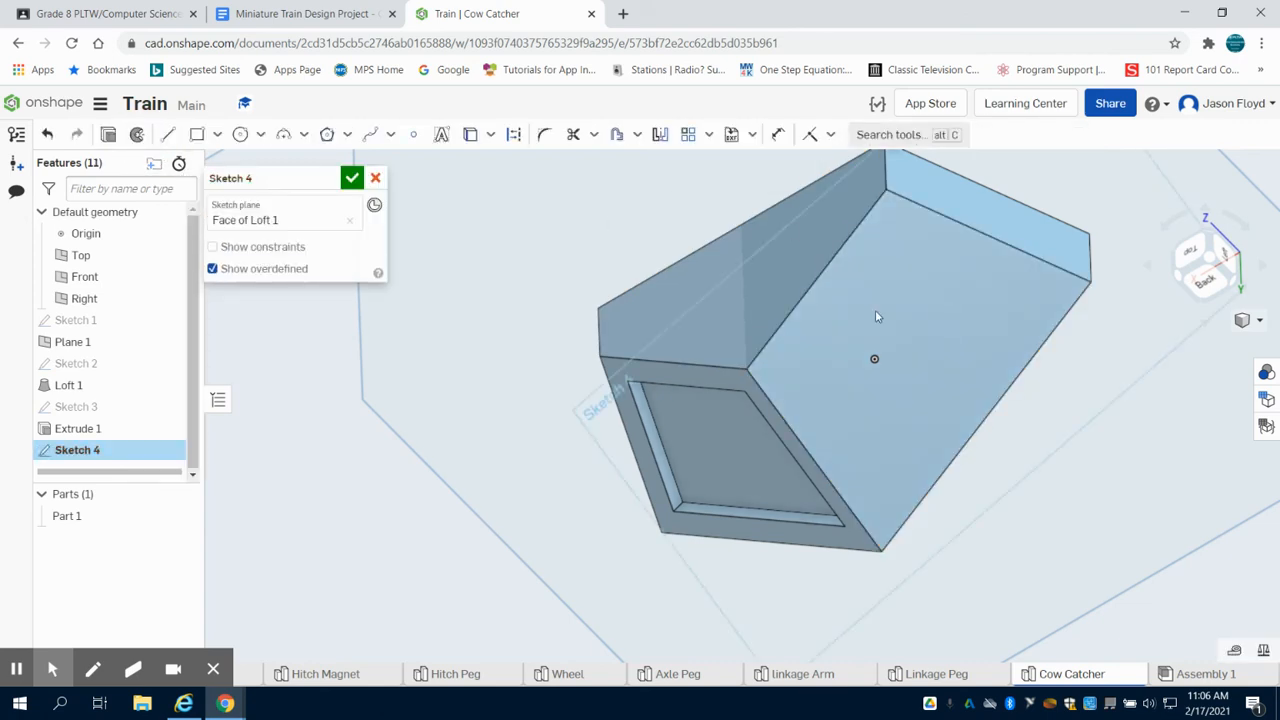
# Step: Offset the second angled face's outline inward by 0.1 in and accept the sketch
pyautogui.click(617, 134)
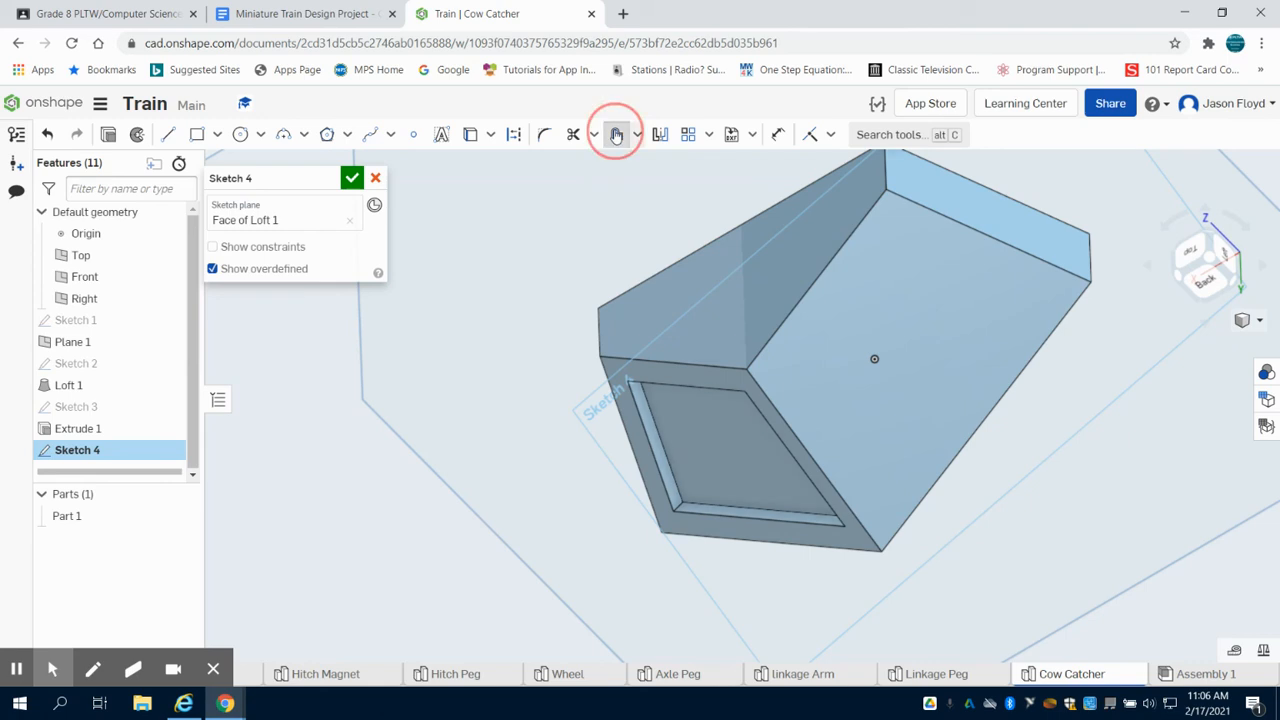
pyautogui.click(960, 268)
pyautogui.scroll(-2, 1016, 186)
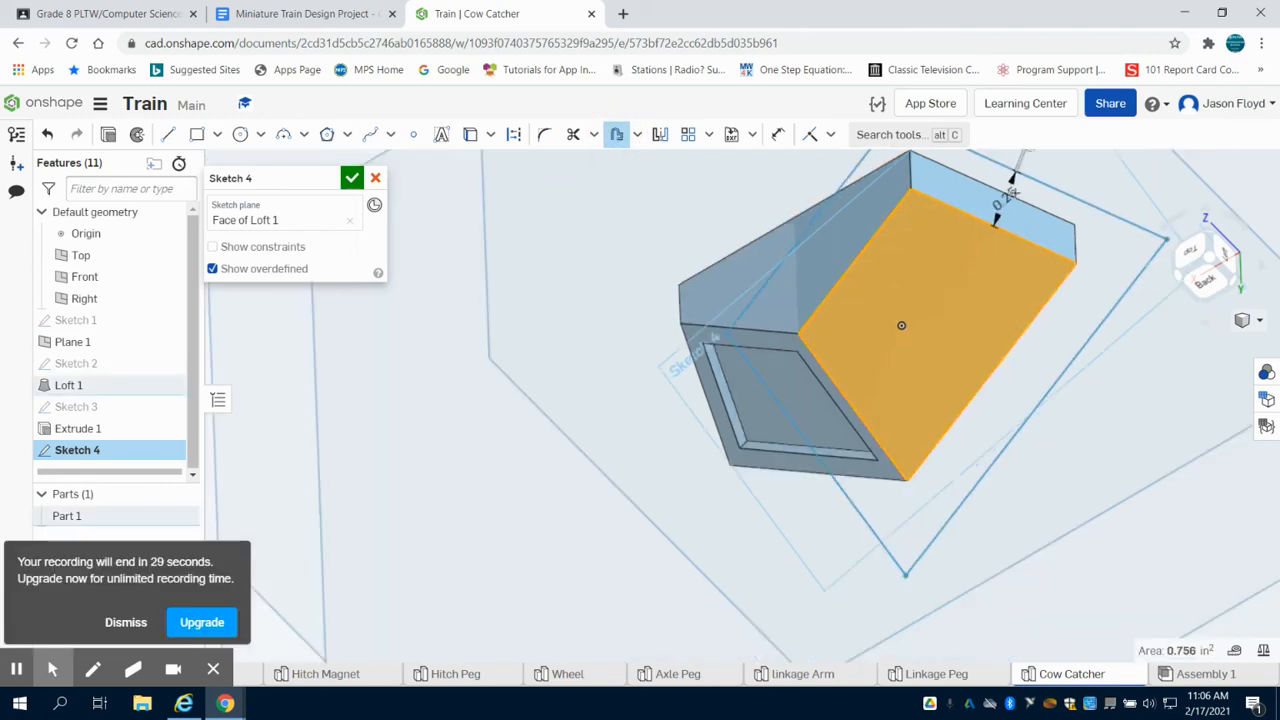
pyautogui.scroll(-2, 1013, 186)
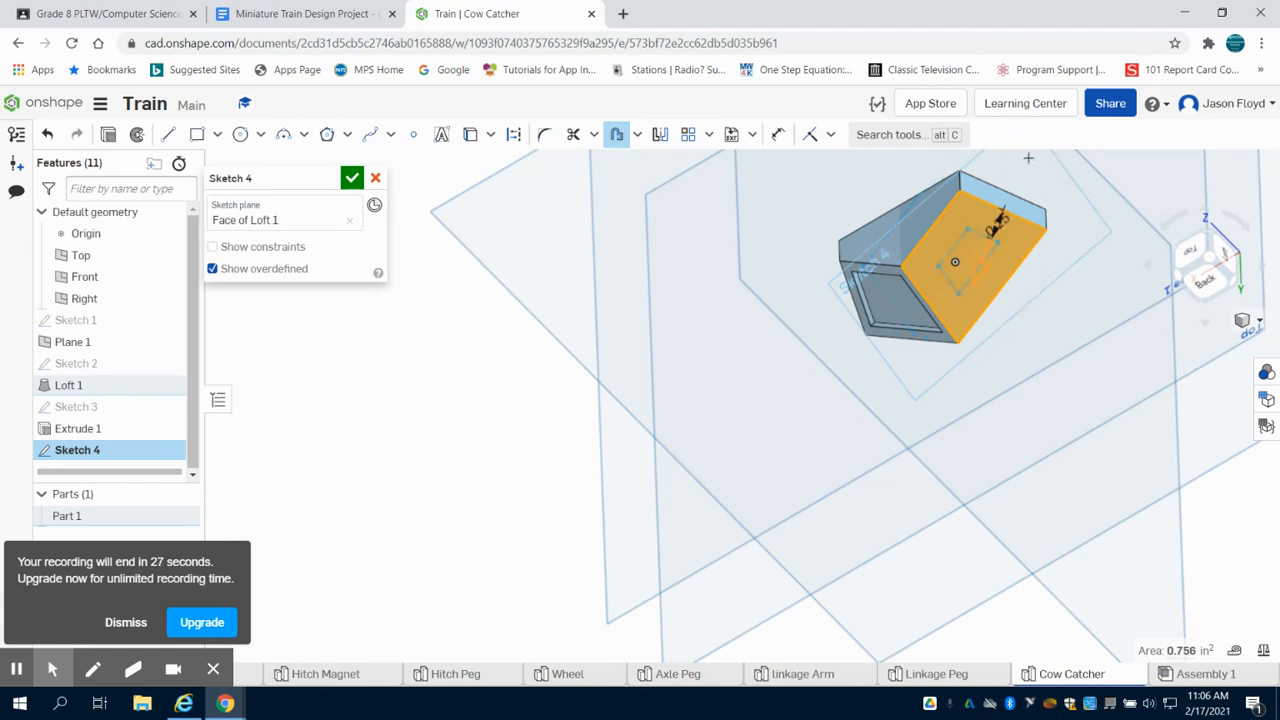
pyautogui.scroll(5, 994, 226)
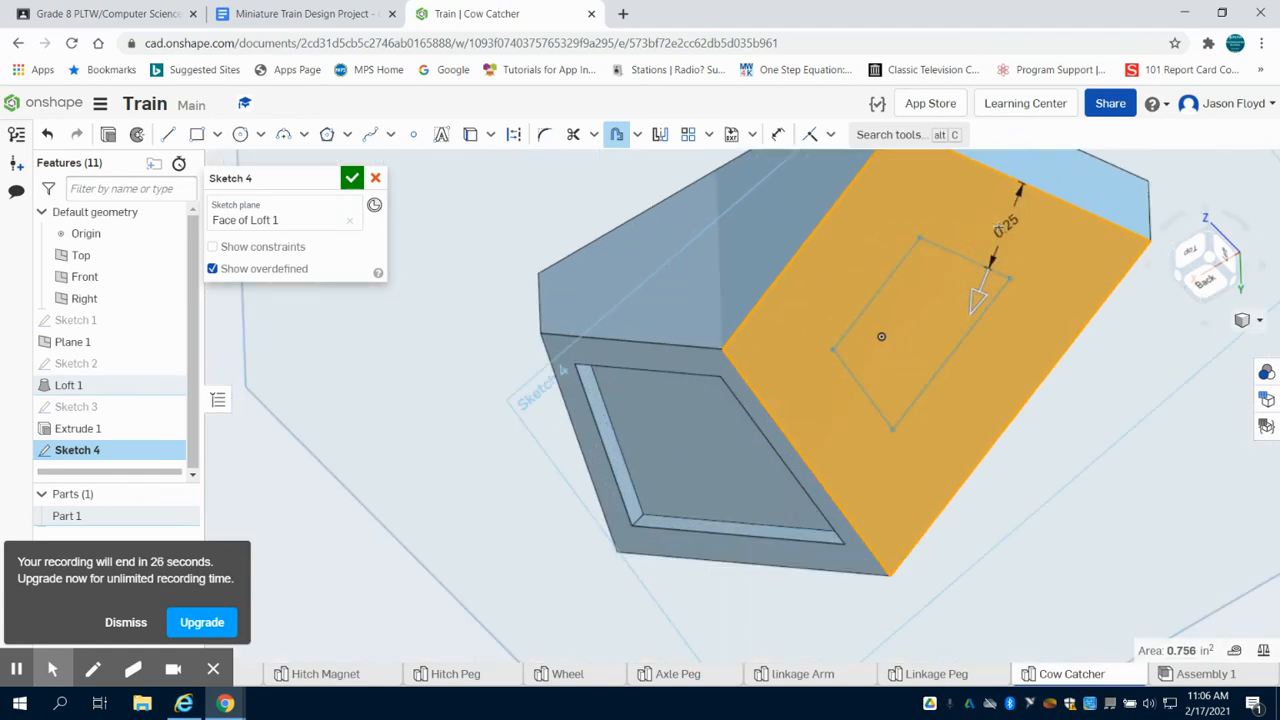
pyautogui.click(1003, 223)
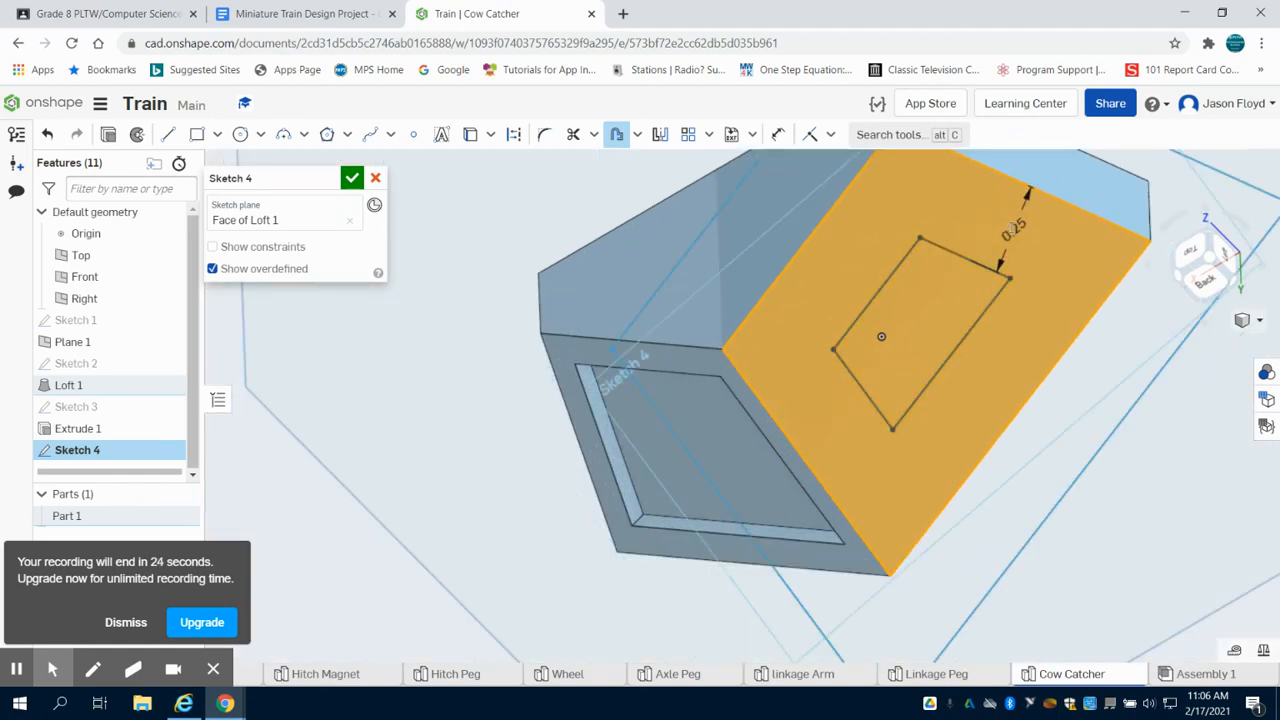
pyautogui.doubleClick(1011, 227)
pyautogui.press('BackSpace')
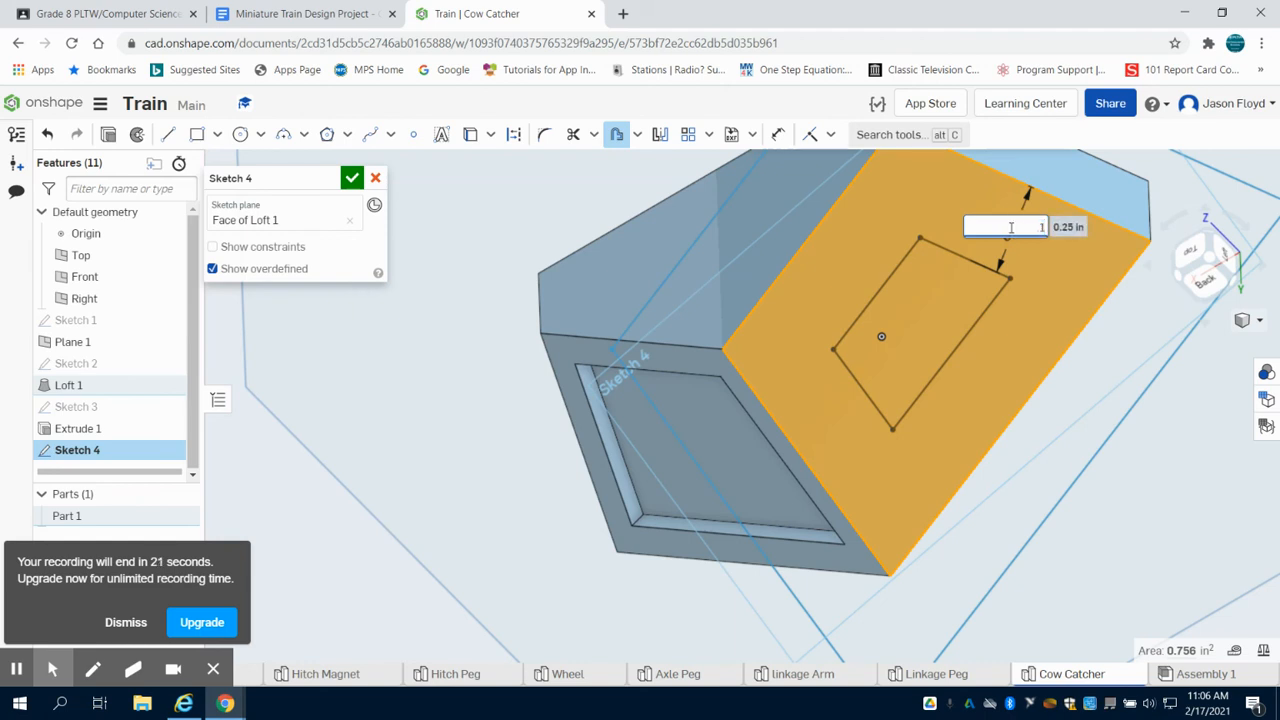
pyautogui.write('1')
pyautogui.press('Return')
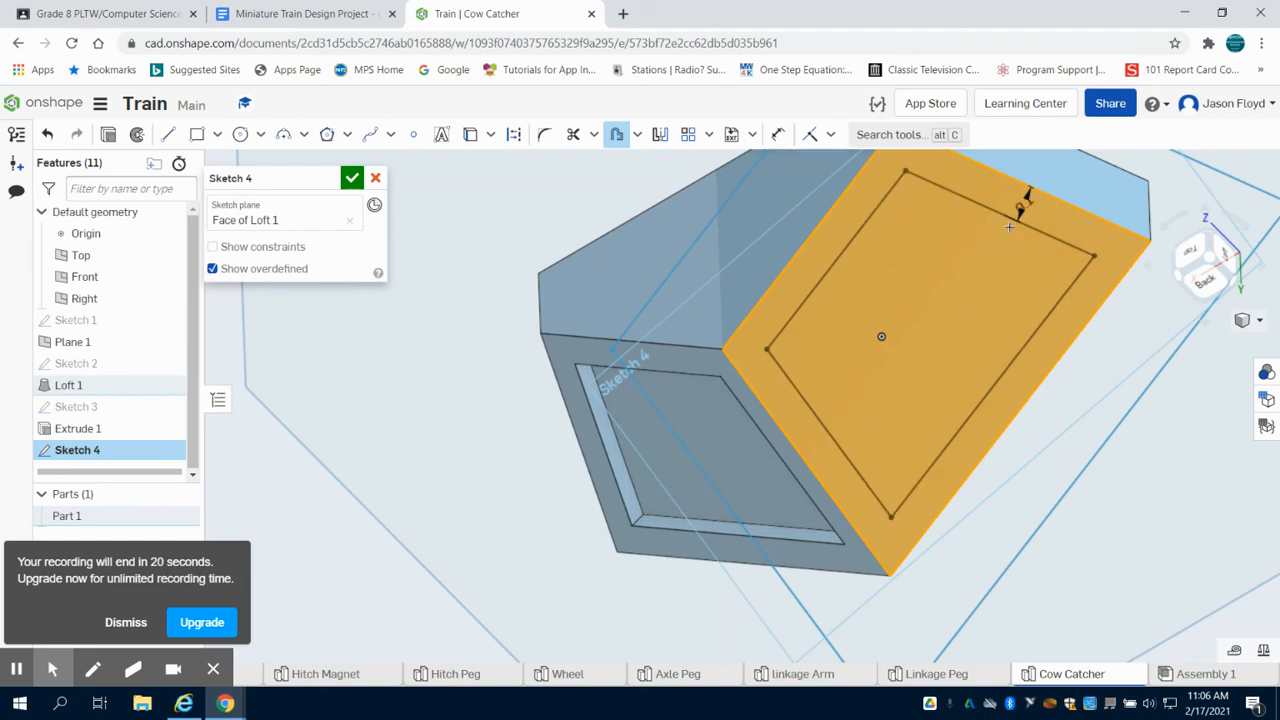
pyautogui.click(352, 179)
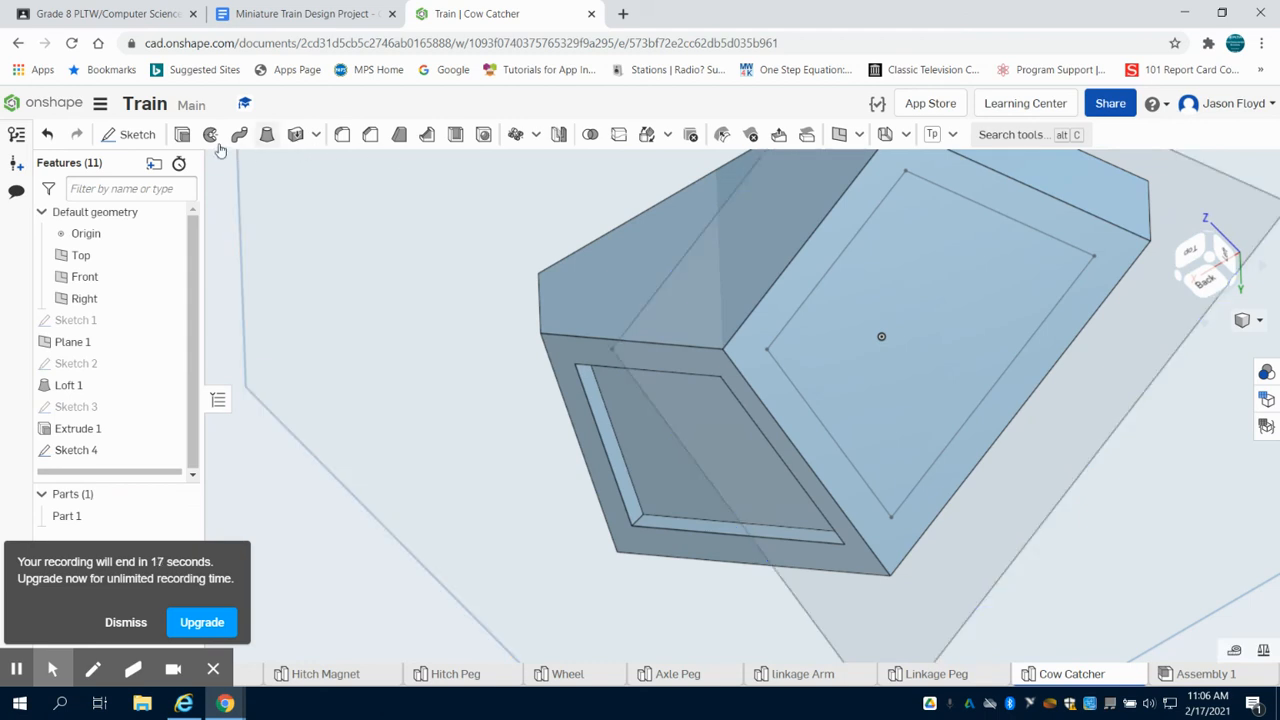
# Step: Set up a Remove extrude with a blind depth of 0.05 in for the second face's recess
pyautogui.click(182, 134)
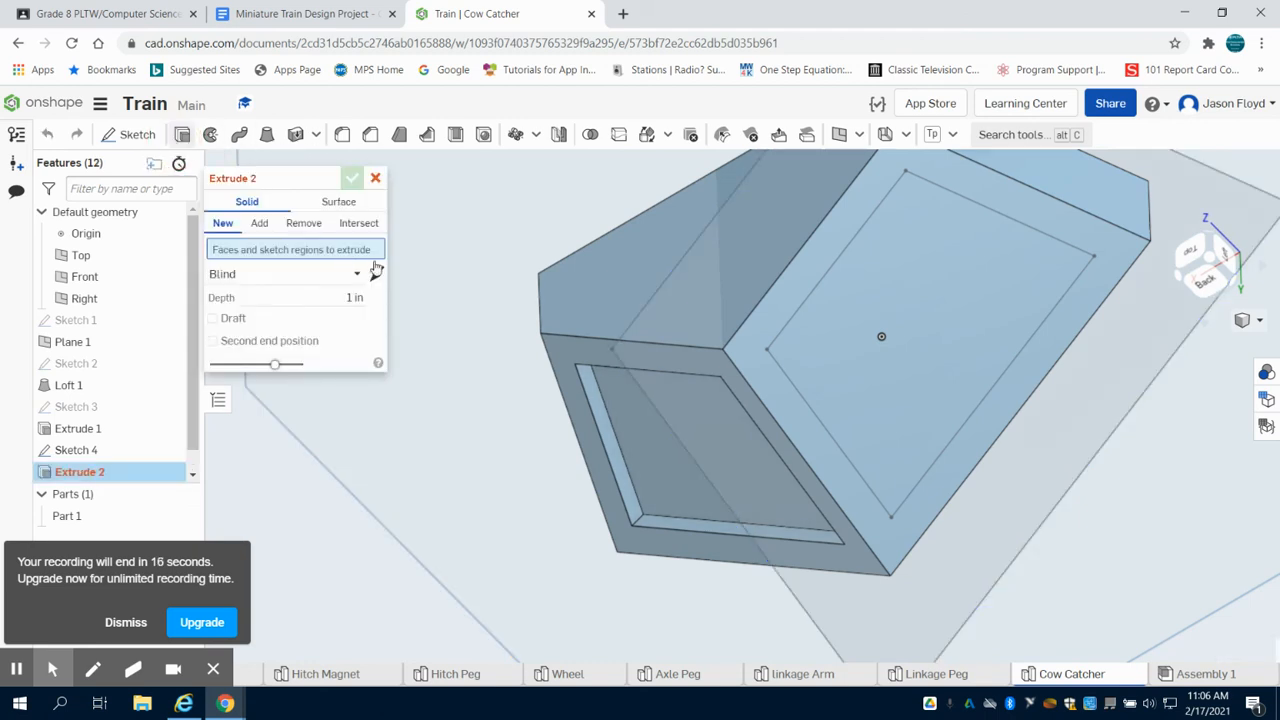
pyautogui.click(290, 223)
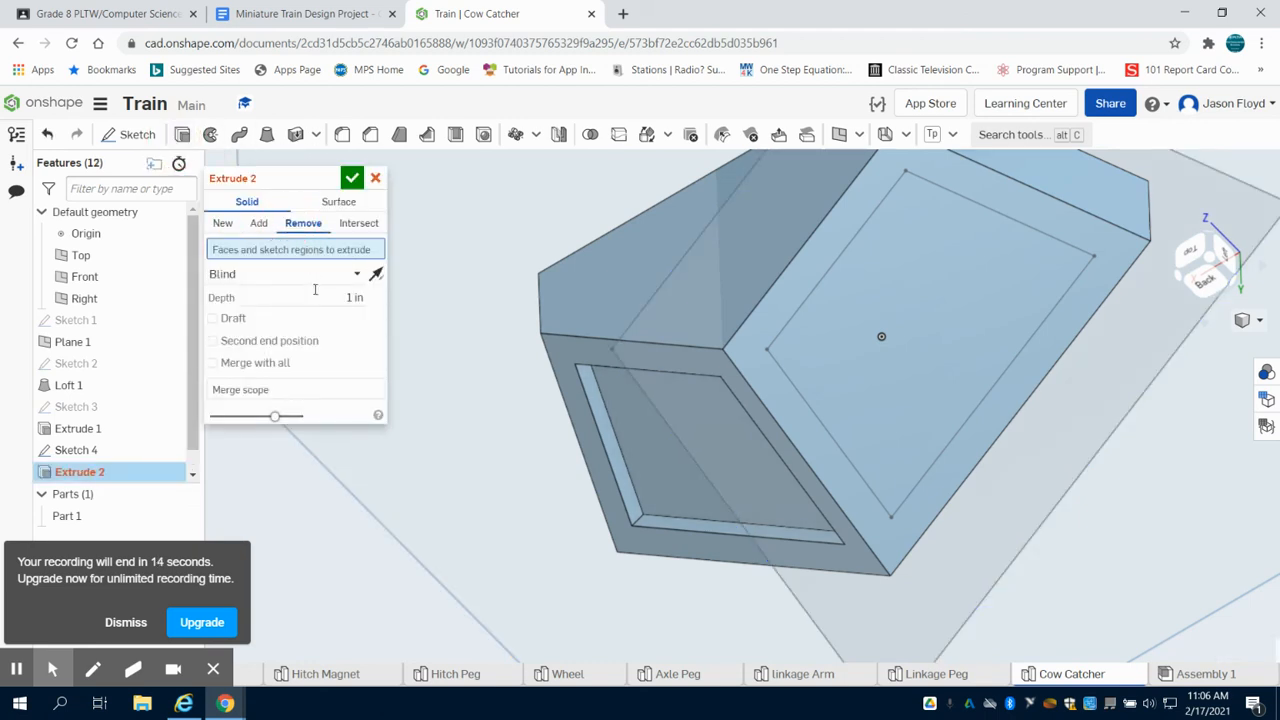
pyautogui.click(315, 292)
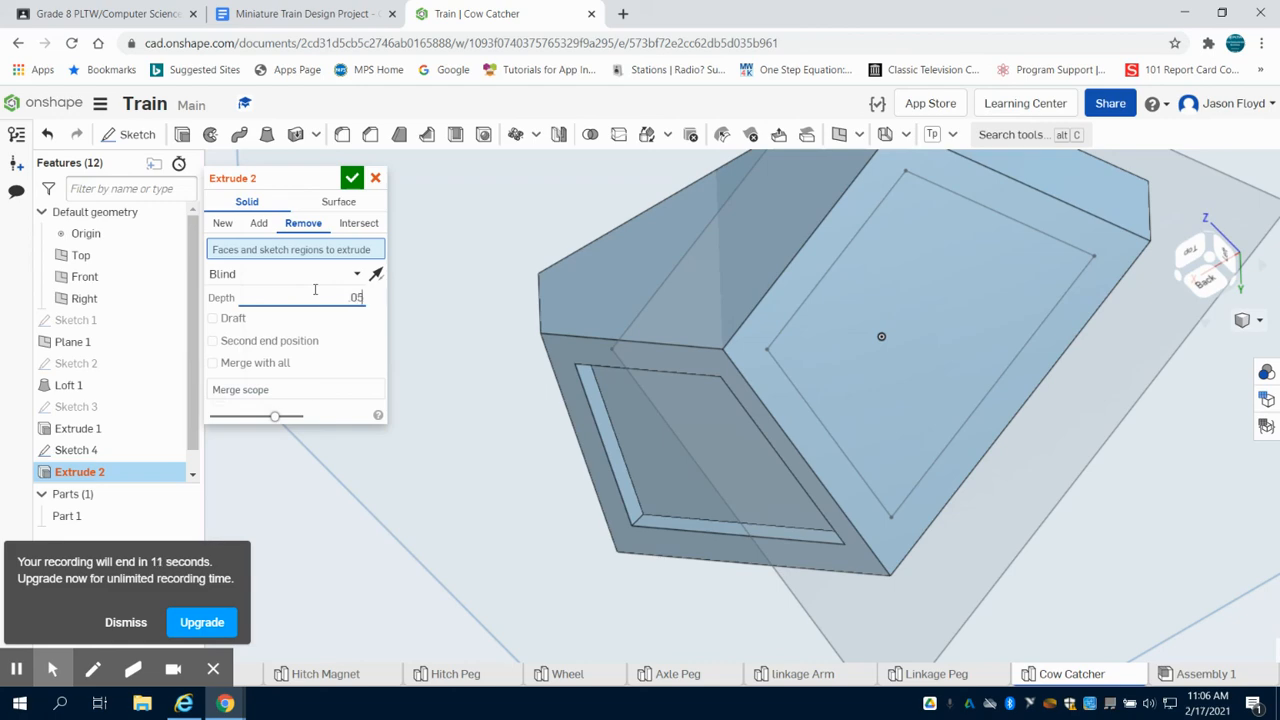